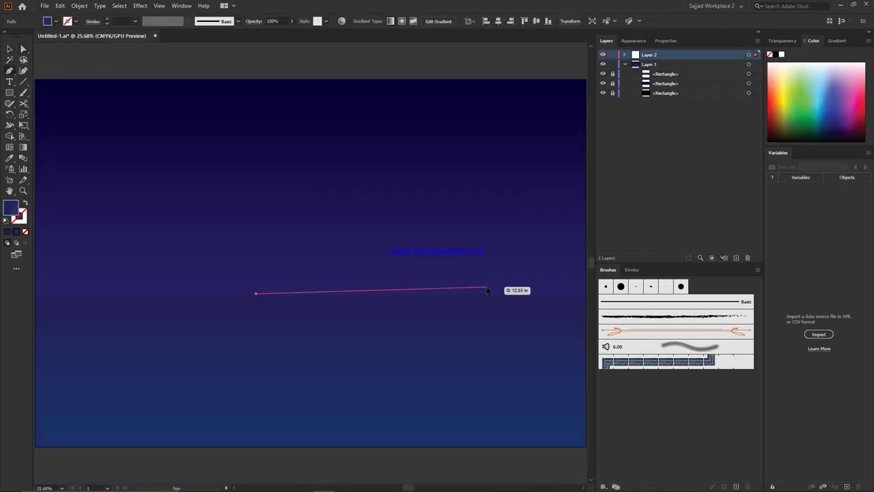
# Step: Switch to Direct Selection to edit the orange boat hull's anchor points
pyautogui.press('a')
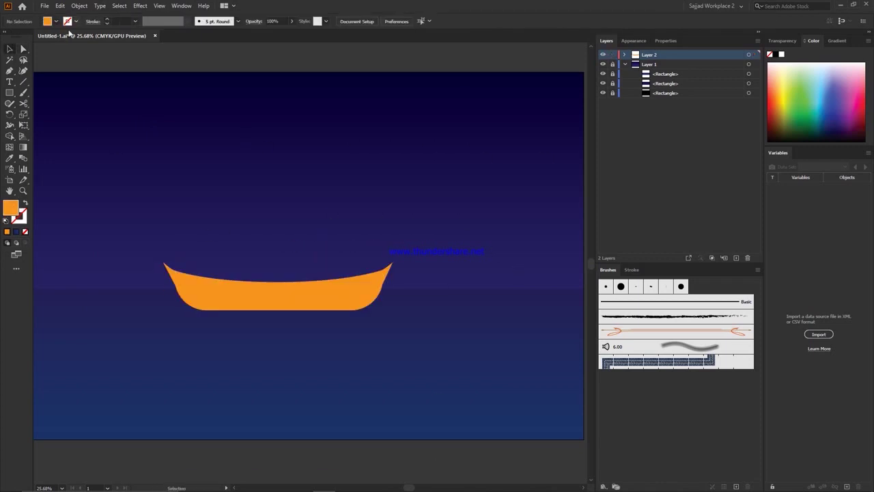
# Step: Paint scatter-brush stars, ungroup them and spread them randomly with Transform Each
pyautogui.moveTo(63, 121); pyautogui.dragTo(75, 133)
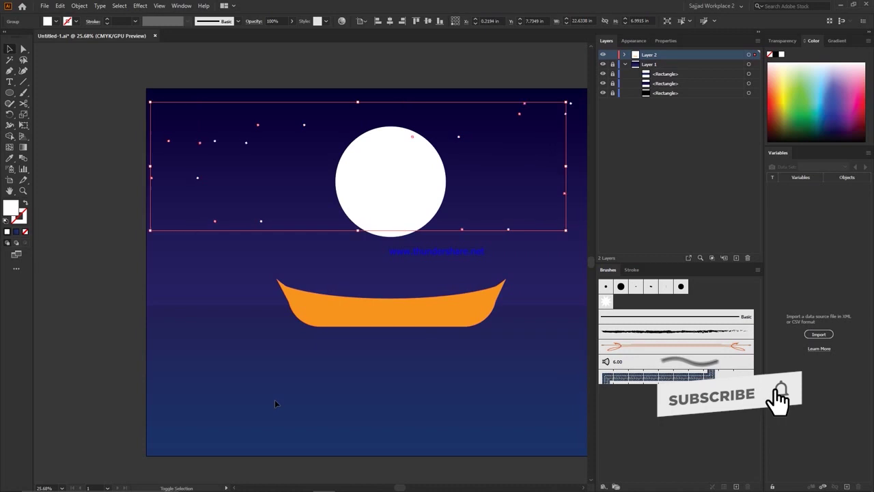
pyautogui.rightClick(511, 223)
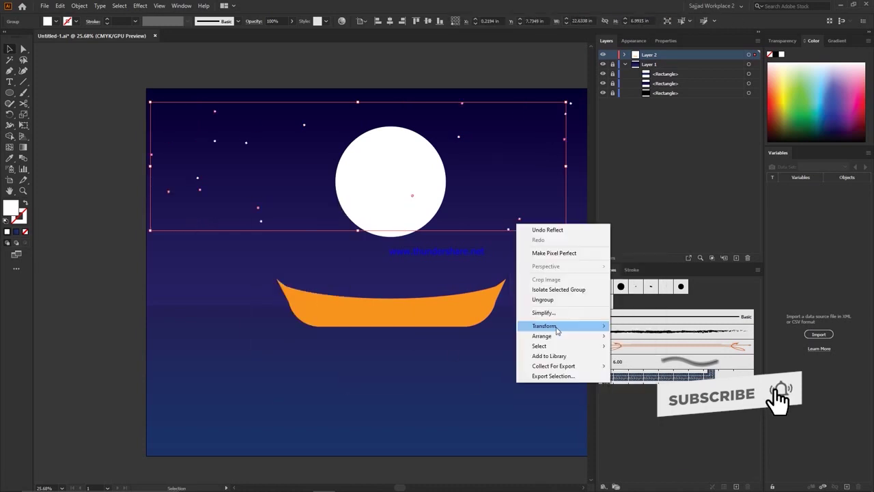
pyautogui.hotkey('ctrl', 'alt', 'shift', 'd')
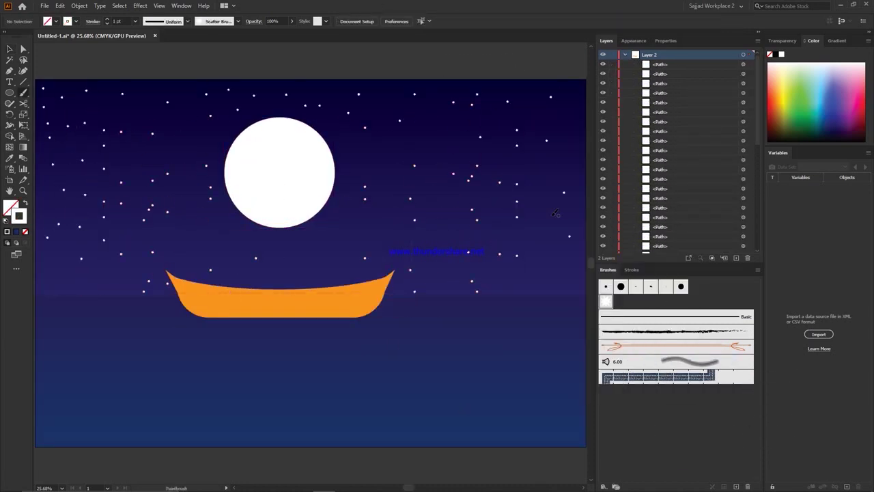
pyautogui.rightClick(519, 215)
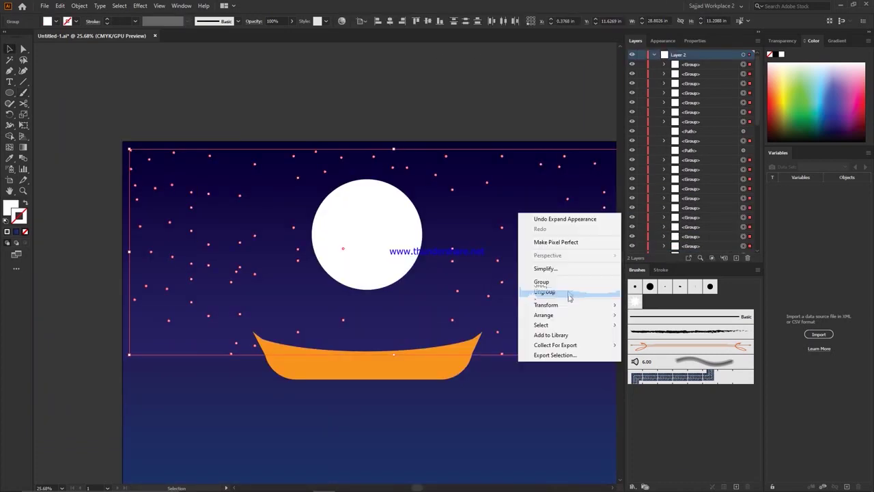
pyautogui.click(568, 297)
pyautogui.hotkey('ctrl', 'alt', 'shift', 'd')
pyautogui.press('Return')
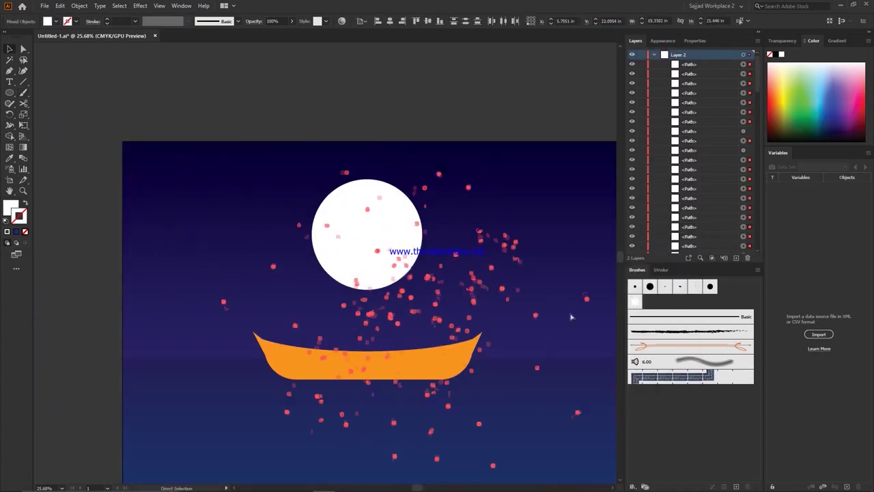
# Step: Undo the latest batch of stars, then redo to bring them back
pyautogui.scroll(1, 590, 67)
pyautogui.scroll(-3, 324, 260)
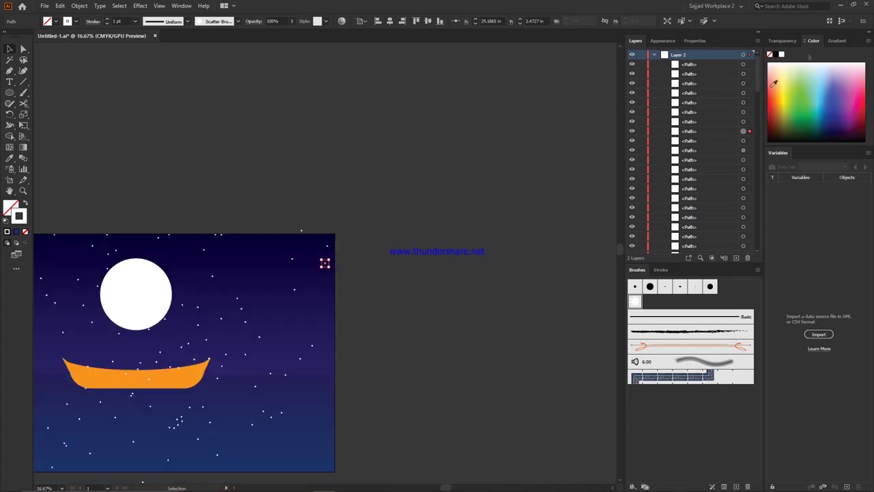
pyautogui.scroll(1, 362, 181)
pyautogui.hotkey('ctrl', 'z')
pyautogui.press('b')
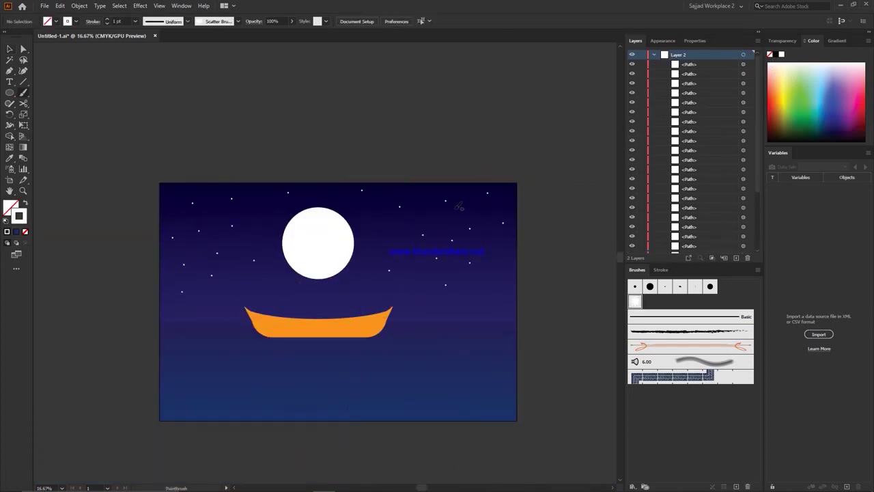
pyautogui.scroll(-1, 540, 133)
pyautogui.hotkey('ctrl', 'shift', 'z')
# Step: Group all the stars into one object and move the moon ellipse to Layer 2
pyautogui.click(60, 5)
pyautogui.press('v')
pyautogui.hotkey('ctrl', 'a')
pyautogui.hotkey('ctrl', 'g')
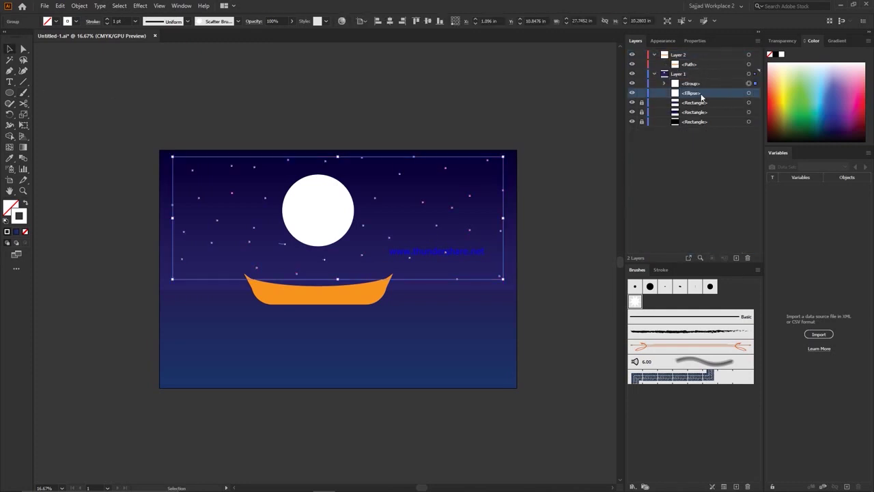
pyautogui.moveTo(335, 193); pyautogui.dragTo(347, 185)
# Step: Draw the oar from a diagonal line and a rounded rectangle by the boat
pyautogui.press('\\')
pyautogui.moveTo(310, 304); pyautogui.dragTo(360, 262)
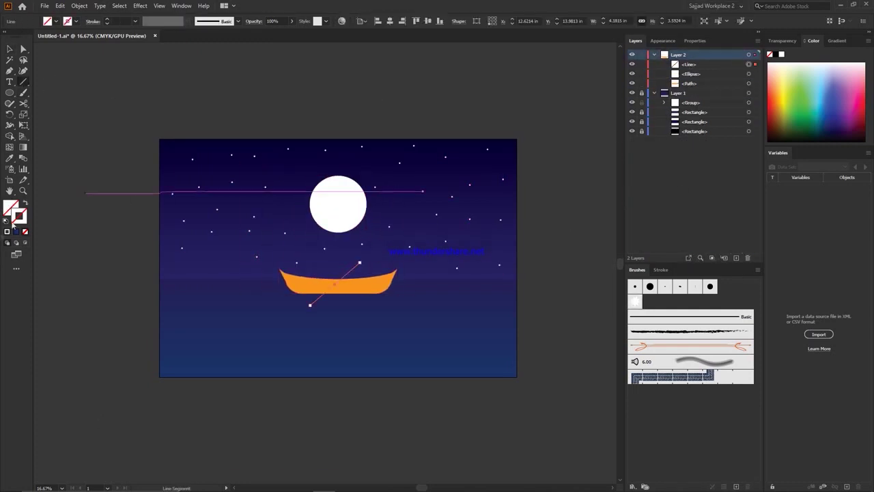
pyautogui.click(10, 92)
pyautogui.click(59, 103)
pyautogui.moveTo(182, 310); pyautogui.dragTo(212, 341)
pyautogui.hotkey('ctrl', '1')
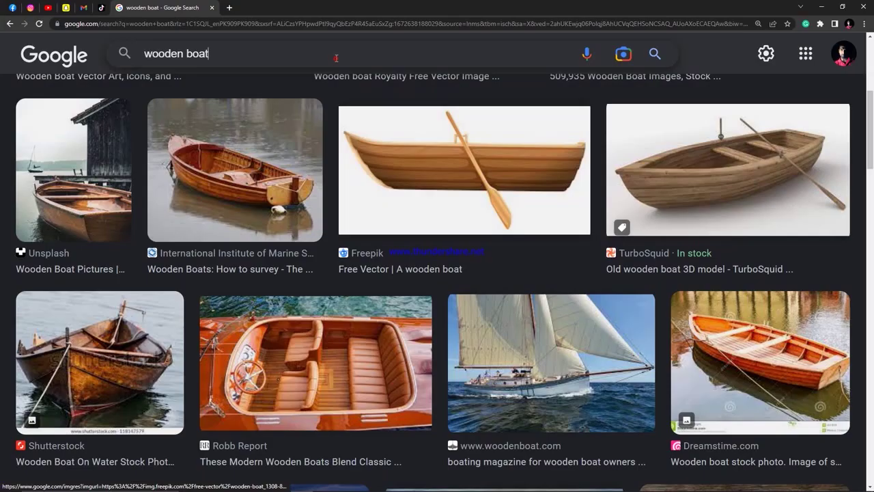
# Step: Search Google images for 'illustration face side'
pyautogui.click(335, 58)
pyautogui.write('illustration face side')
pyautogui.press('Down')
pyautogui.press('Down')
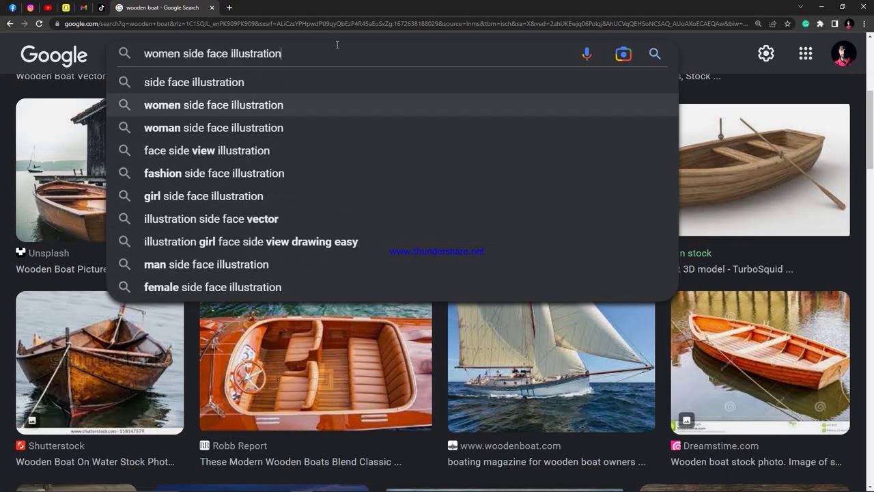
pyautogui.press('Up')
pyautogui.press('Return')
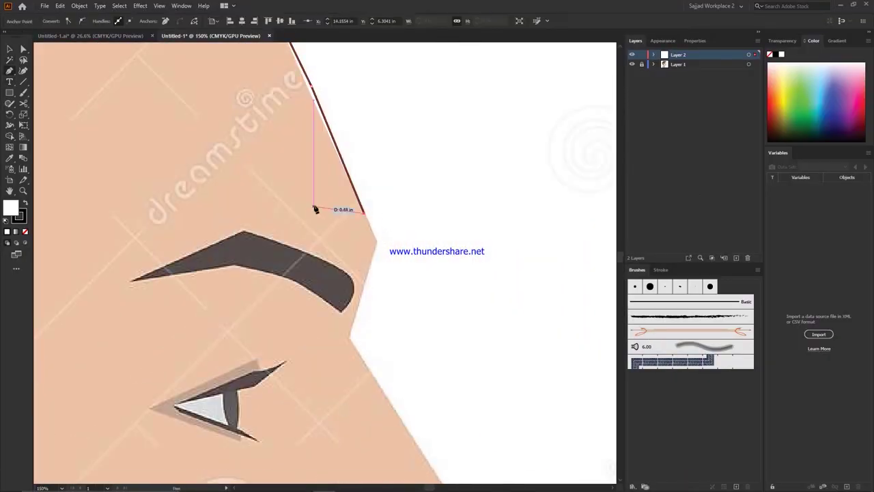
# Step: Trace the profile with pen anchors along the nose bridge, nose tip, upper lip and chin
pyautogui.hscroll(-2, 298, 189)
pyautogui.click(412, 341)
pyautogui.scroll(-5, 403, 348)
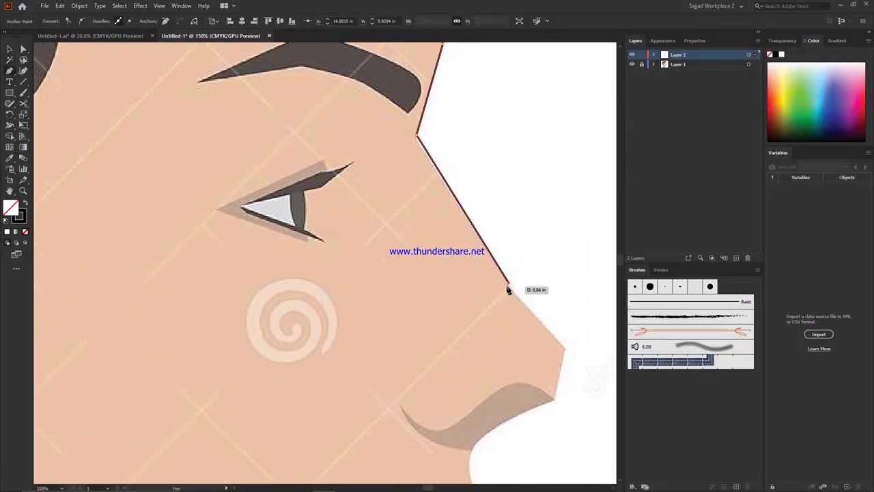
pyautogui.click(560, 401)
pyautogui.scroll(-5, 476, 335)
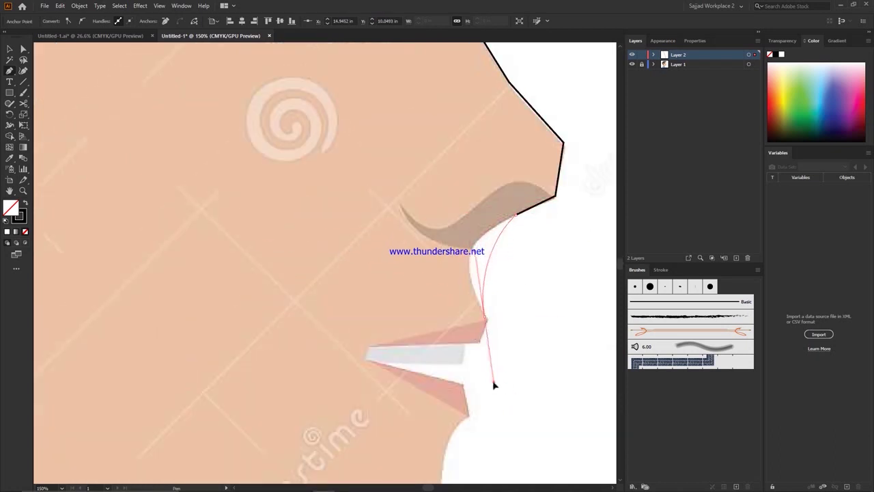
pyautogui.click(469, 415)
pyautogui.scroll(-8, 502, 379)
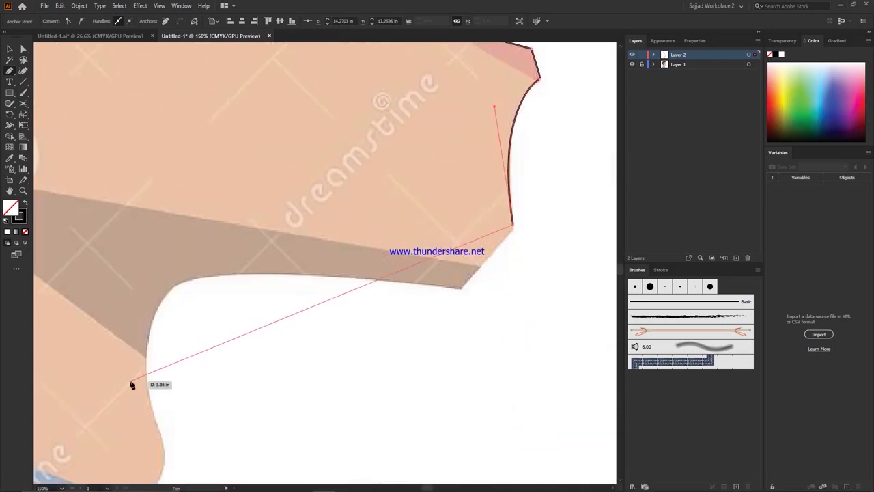
pyautogui.moveTo(157, 448); pyautogui.dragTo(137, 454)
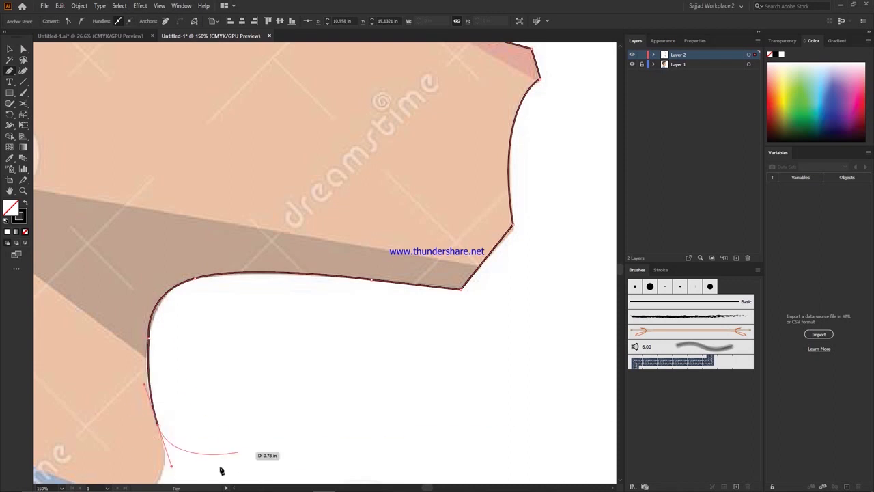
pyautogui.scroll(-5, 220, 462)
pyautogui.hscroll(-4, 221, 463)
pyautogui.click(311, 295)
pyautogui.moveTo(113, 220); pyautogui.dragTo(26, 183)
# Step: Continue the pen outline curving over the ear and along the hair behind it
pyautogui.scroll(-5, 263, 351)
pyautogui.scroll(5, 312, 267)
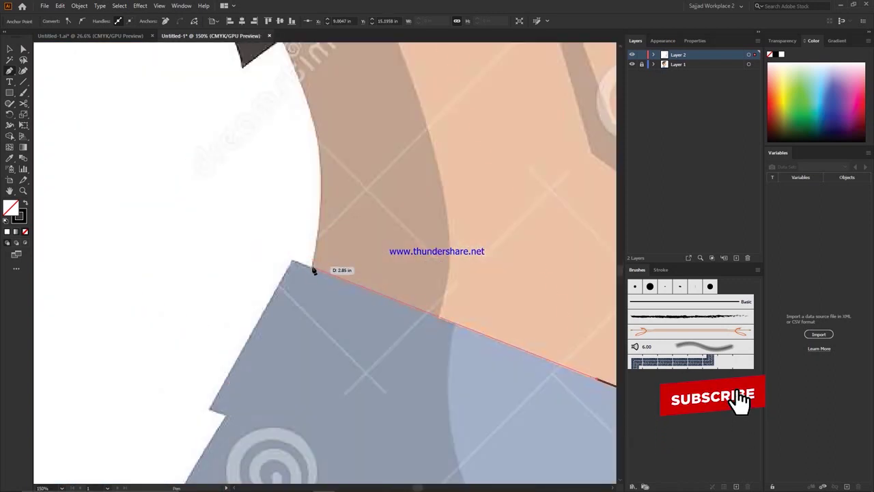
pyautogui.scroll(3, 271, 198)
pyautogui.scroll(7, 480, 478)
pyautogui.hscroll(3, 480, 478)
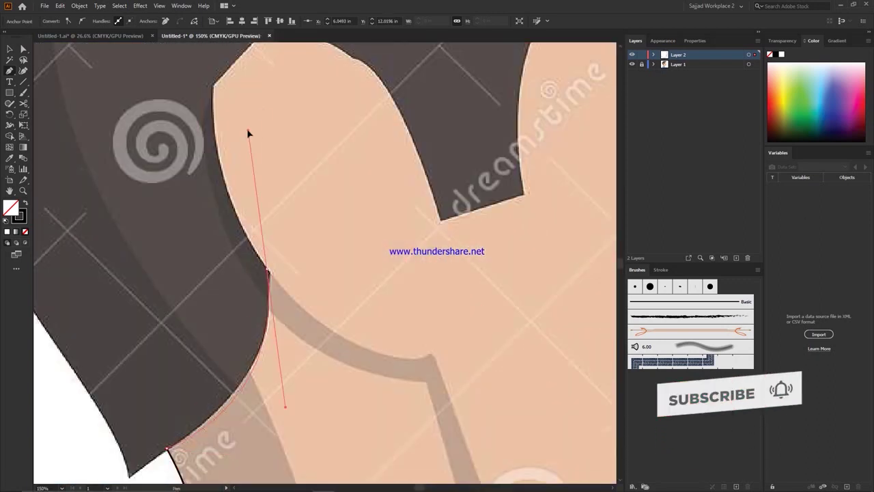
pyautogui.moveTo(213, 85); pyautogui.dragTo(295, 7)
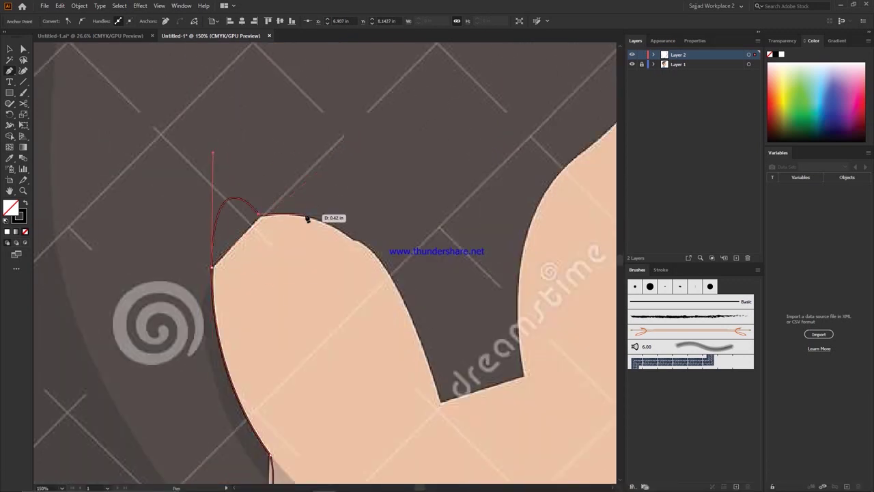
pyautogui.moveTo(346, 261); pyautogui.dragTo(352, 229)
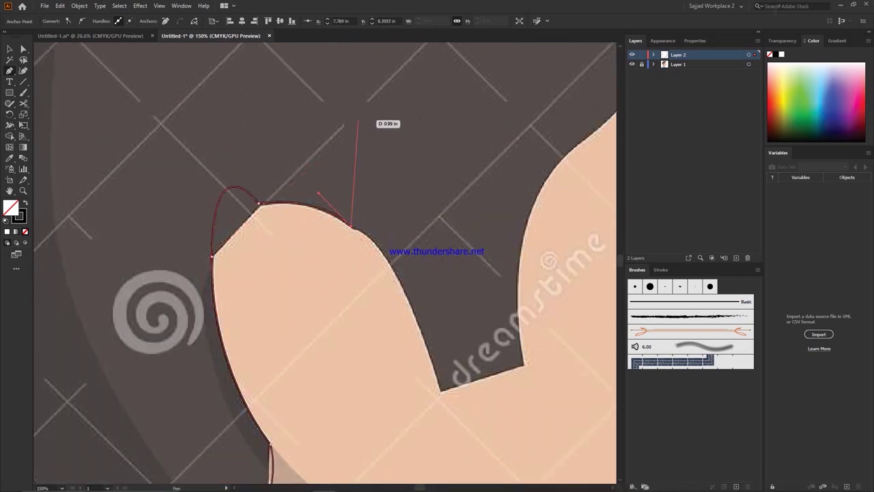
pyautogui.hotkey('ctrl', '-')
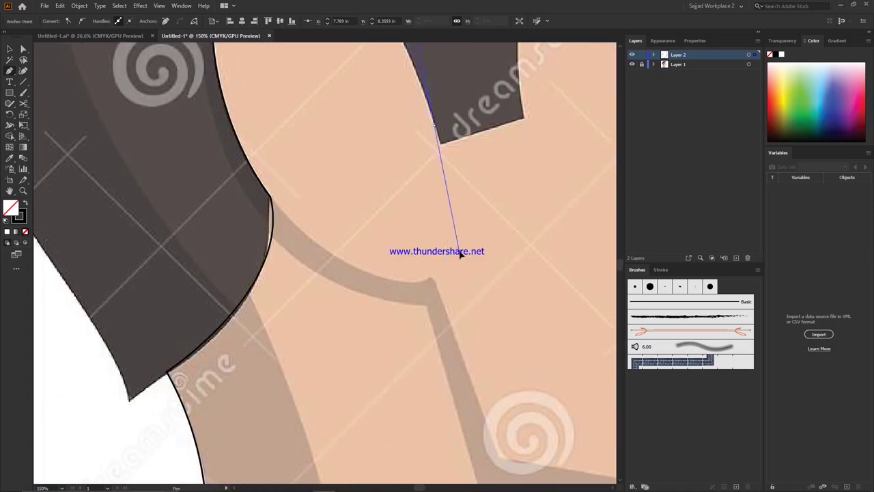
pyautogui.moveTo(324, 262); pyautogui.dragTo(352, 359)
pyautogui.scroll(5, 416, 262)
pyautogui.hscroll(2, 367, 339)
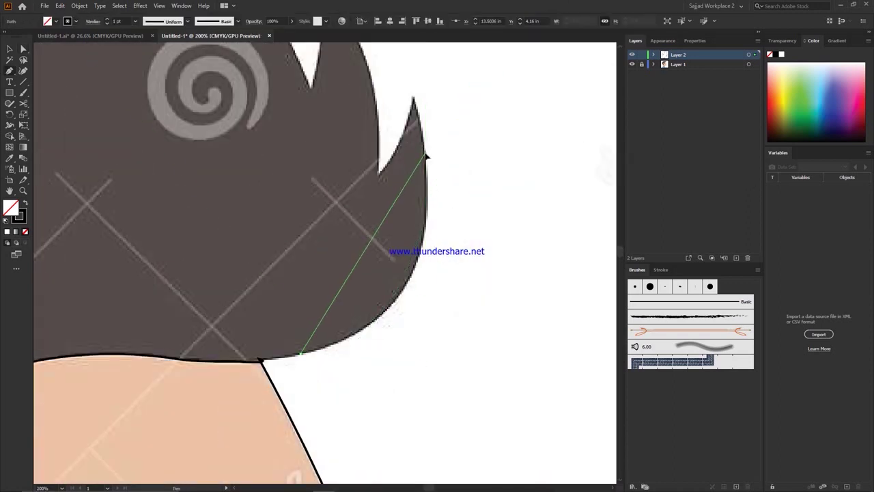
# Step: Trace the spiky top of the hair with curved pen anchors across the head
pyautogui.scroll(2, 426, 157)
pyautogui.moveTo(412, 229); pyautogui.dragTo(359, 272)
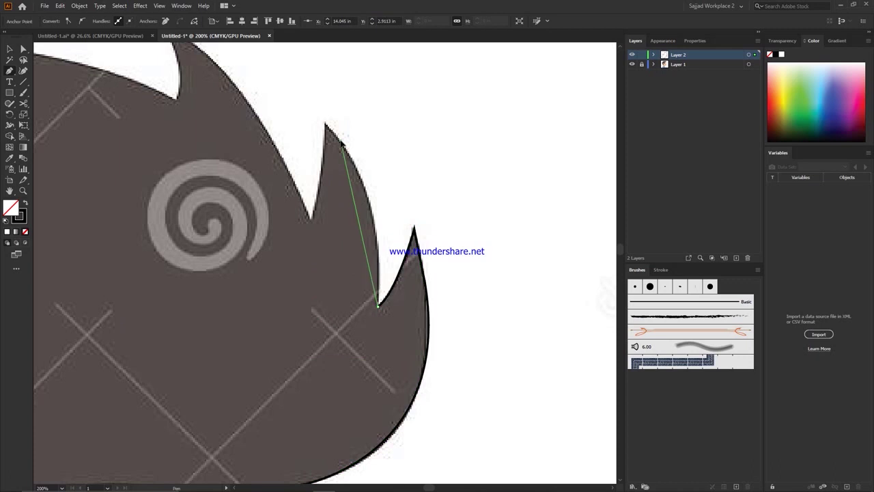
pyautogui.scroll(2, 60, 72)
pyautogui.moveTo(154, 125); pyautogui.dragTo(166, 147)
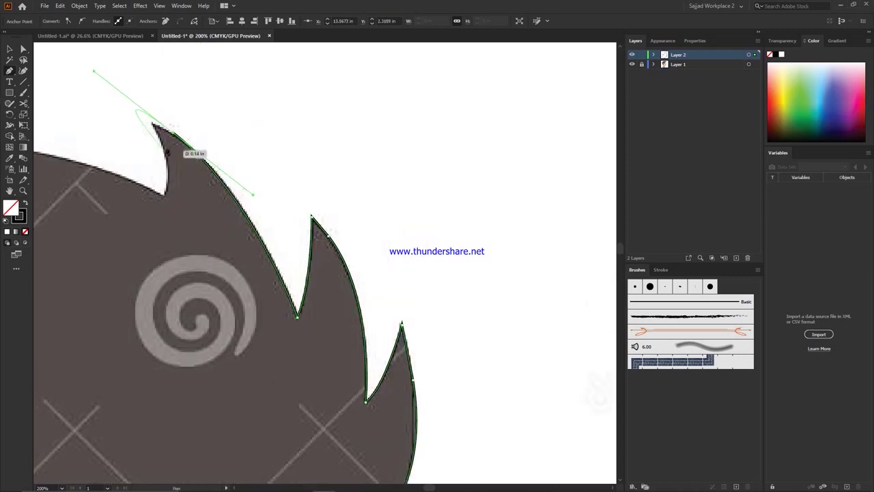
pyautogui.hotkey('ctrl', '-')
pyautogui.hscroll(-3, 287, 136)
pyautogui.moveTo(252, 239); pyautogui.dragTo(116, 268)
# Step: Continue the hair outline curving down the back of the head
pyautogui.hotkey('ctrl', '0')
pyautogui.scroll(3, 159, 262)
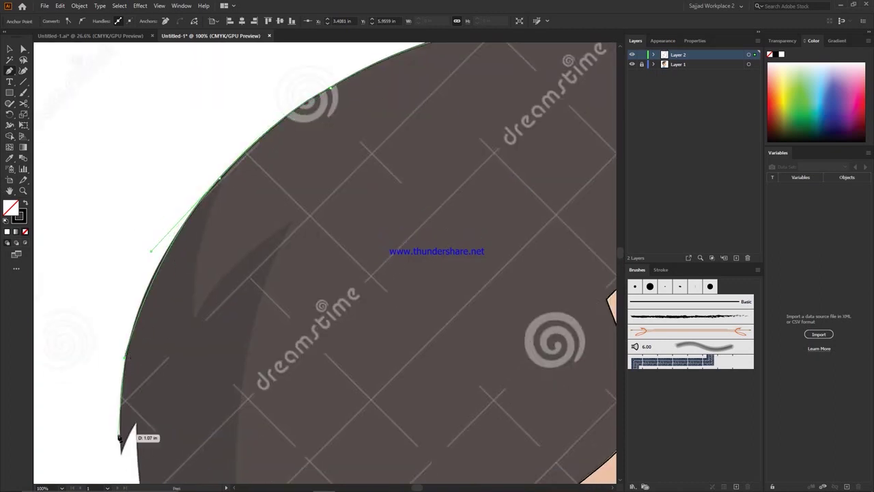
pyautogui.moveTo(347, 354); pyautogui.dragTo(273, 133)
pyautogui.rightClick(273, 133)
pyautogui.press('Escape')
pyautogui.moveTo(267, 164); pyautogui.dragTo(241, 255)
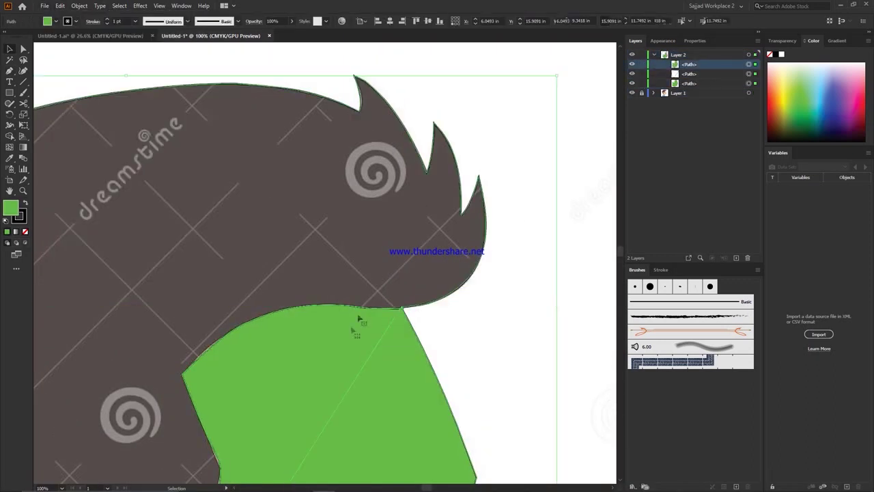
# Step: Select the eyebrow path and adjust its right-end anchors to follow the brow
pyautogui.click(371, 318)
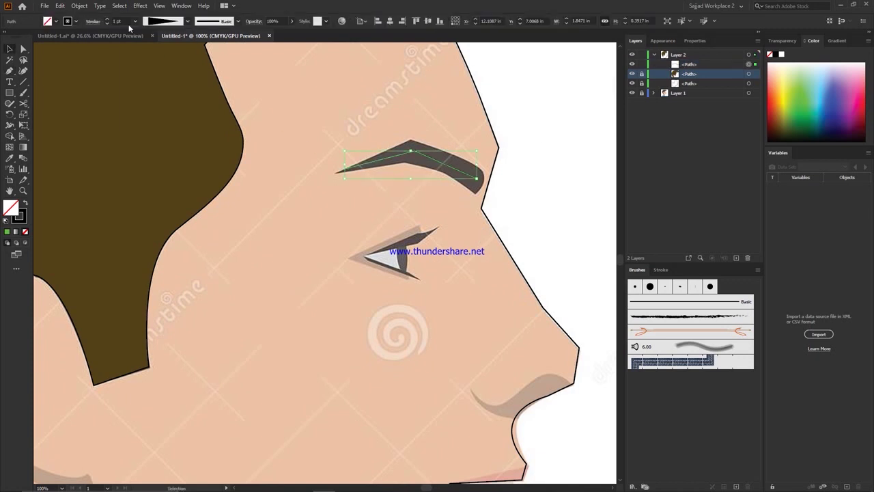
pyautogui.press('a')
pyautogui.scroll(4, 474, 177)
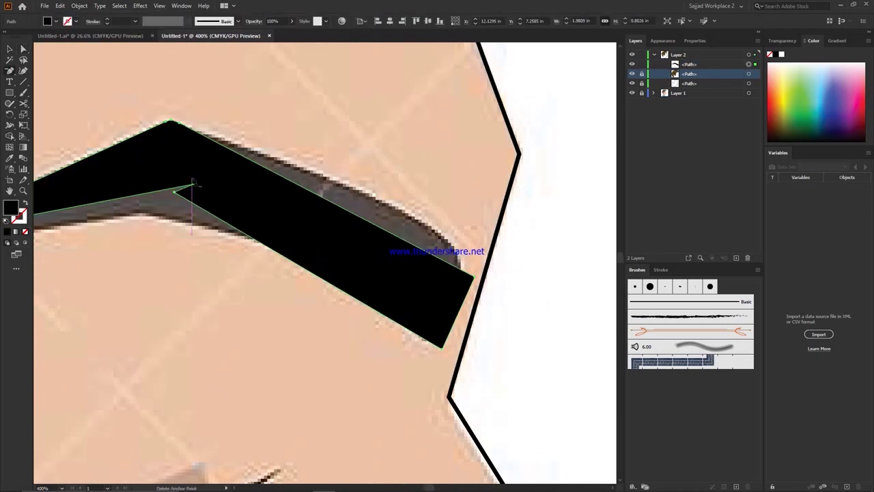
pyautogui.moveTo(343, 164); pyautogui.dragTo(414, 261)
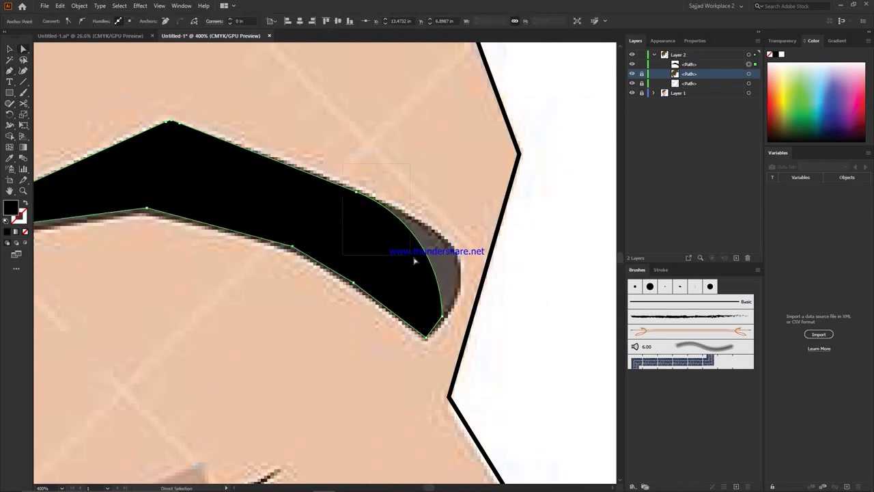
# Step: Set Layer 2's layer colour to red in Layer Options
pyautogui.click(757, 40)
pyautogui.click(799, 87)
pyautogui.click(417, 226)
pyautogui.click(419, 244)
pyautogui.click(414, 287)
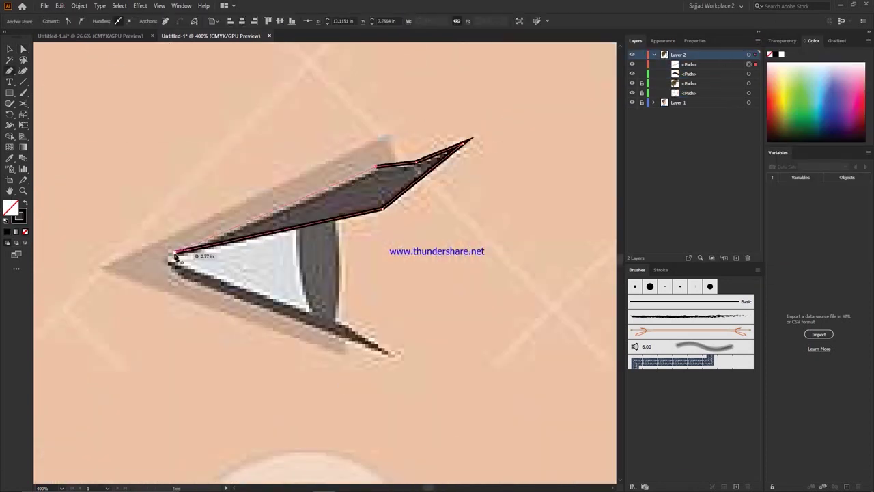
# Step: Pen-trace the eye outline and draw an oval iris sized to fit the eye
pyautogui.moveTo(229, 295); pyautogui.dragTo(316, 316)
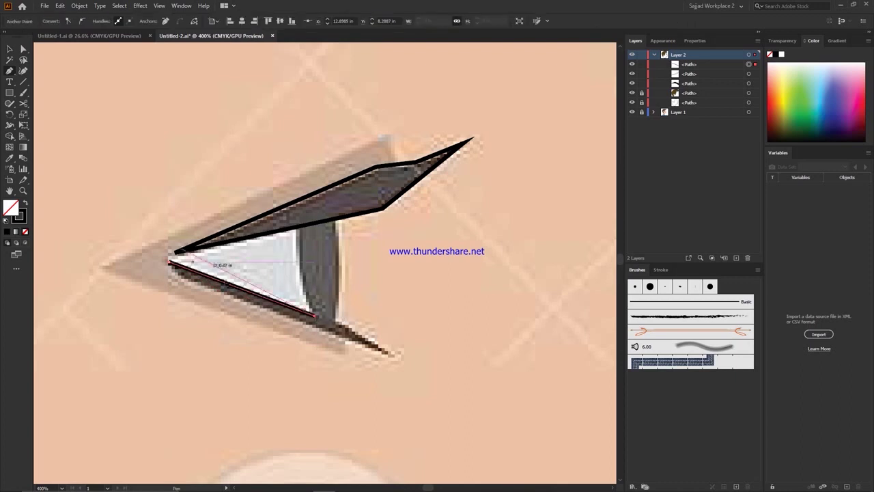
pyautogui.hotkey('ctrl', '=')
pyautogui.hotkey('ctrl', '=')
pyautogui.hotkey('ctrl', '=')
pyautogui.moveTo(164, 269); pyautogui.dragTo(326, 447)
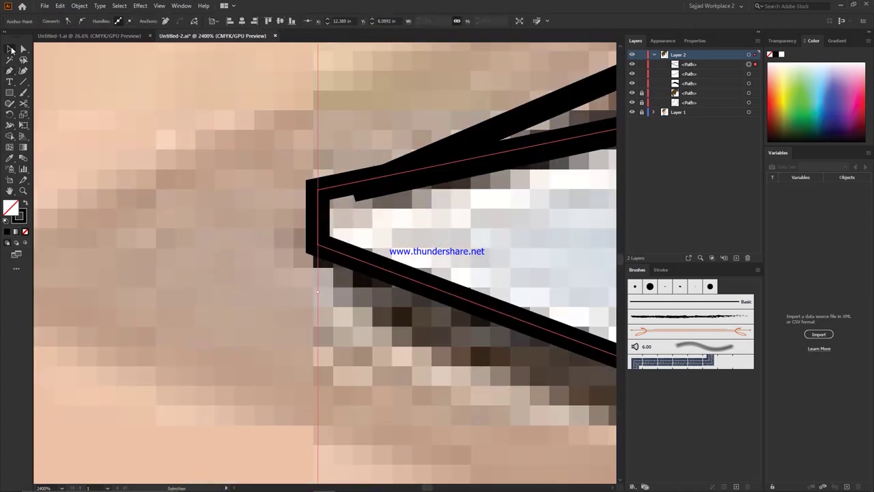
pyautogui.click(11, 49)
pyautogui.hotkey('ctrl', '-')
pyautogui.hotkey('ctrl', '-')
pyautogui.hotkey('ctrl', '-')
pyautogui.moveTo(386, 127); pyautogui.dragTo(477, 351)
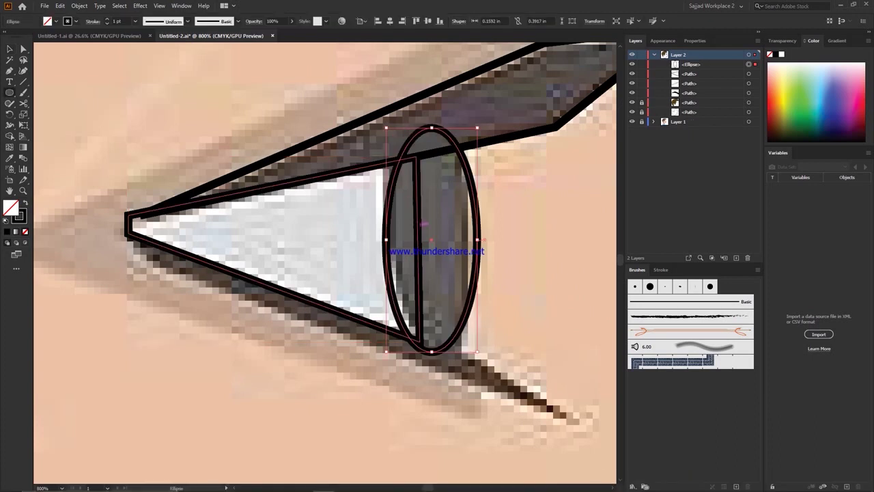
pyautogui.moveTo(433, 137); pyautogui.dragTo(431, 139)
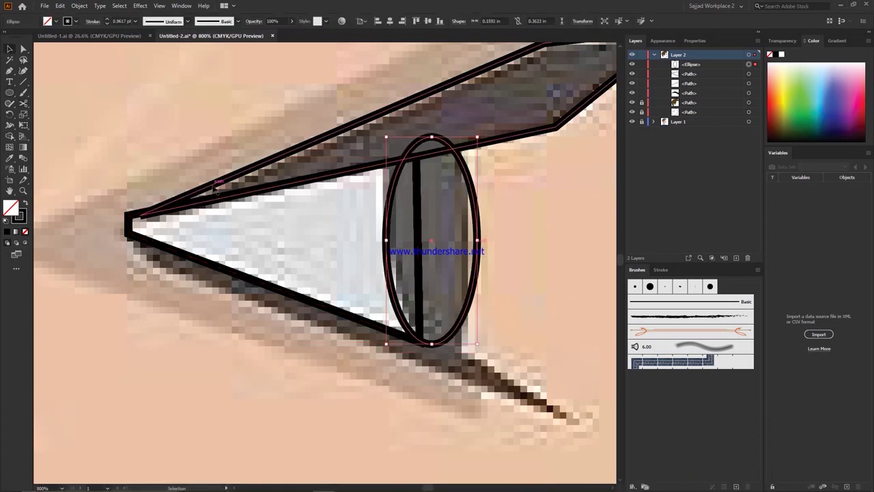
# Step: Draw a lower-eyelid line with a 6 pt tapered width-profile stroke
pyautogui.click(139, 247)
pyautogui.press('Escape')
pyautogui.moveTo(139, 247); pyautogui.dragTo(546, 407)
pyautogui.click(128, 21)
pyautogui.click(148, 126)
pyautogui.click(129, 22)
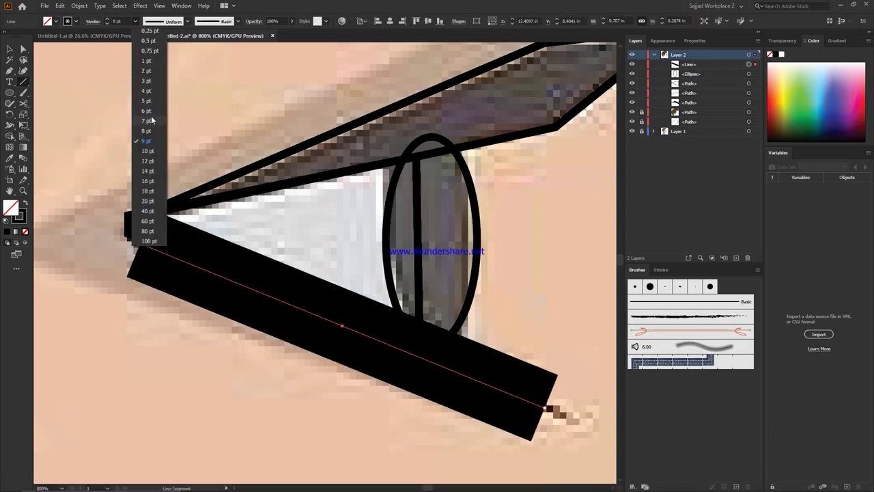
pyautogui.click(146, 63)
pyautogui.click(191, 21)
pyautogui.click(164, 82)
pyautogui.click(129, 21)
pyautogui.click(147, 113)
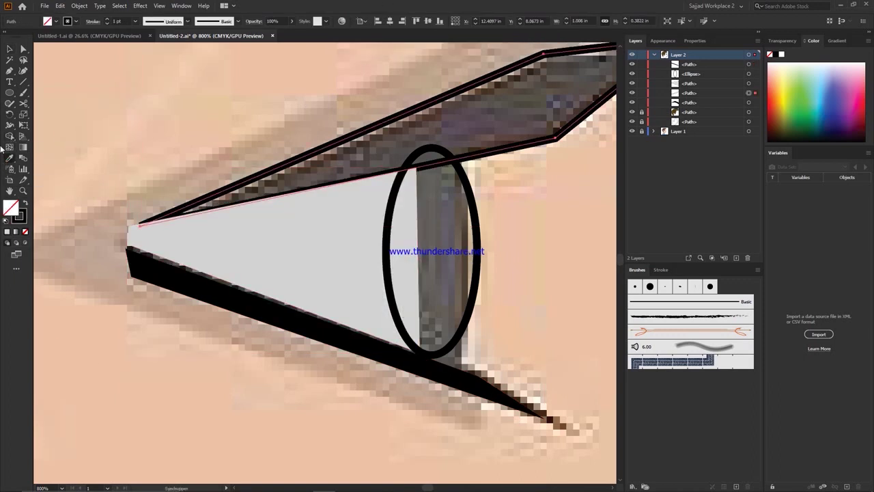
# Step: Swap fill and stroke so the upper lid and iris oval are filled black
pyautogui.hotkey('shift', 'x')
pyautogui.press('v')
pyautogui.keyDown('shift'); pyautogui.click(268, 178); pyautogui.keyUp('shift')
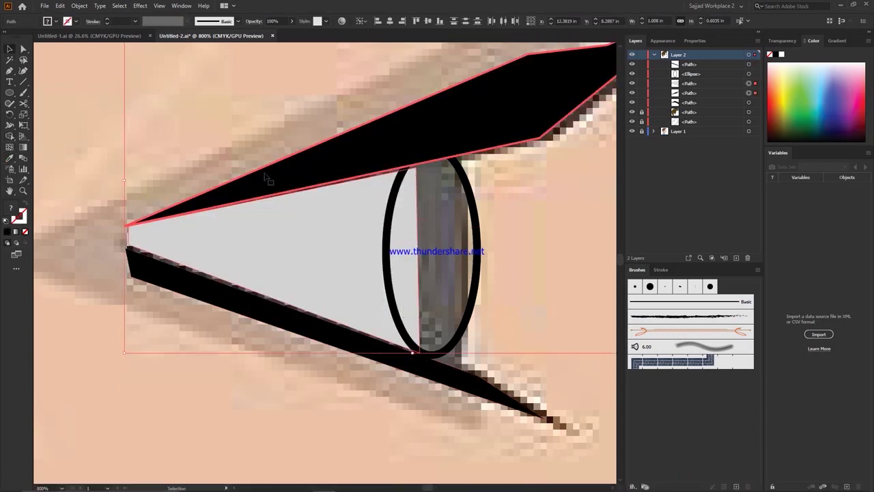
pyautogui.click(349, 338)
pyautogui.press('a')
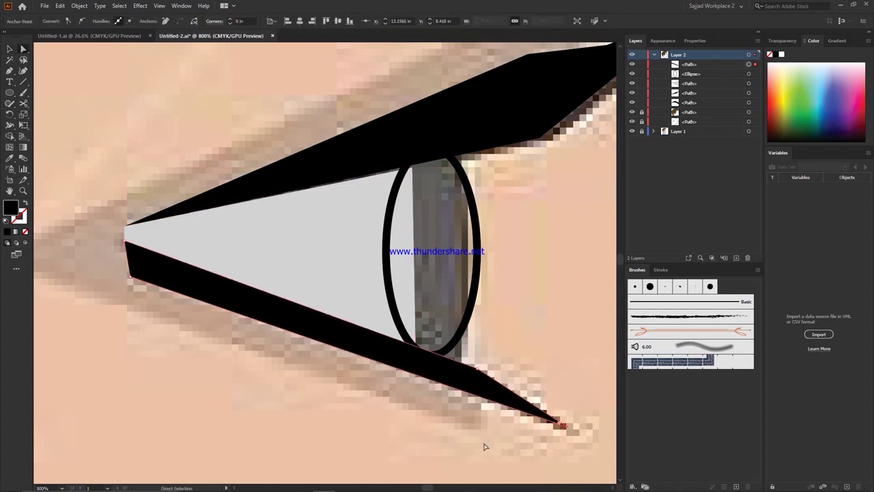
pyautogui.press('v')
pyautogui.click(475, 205)
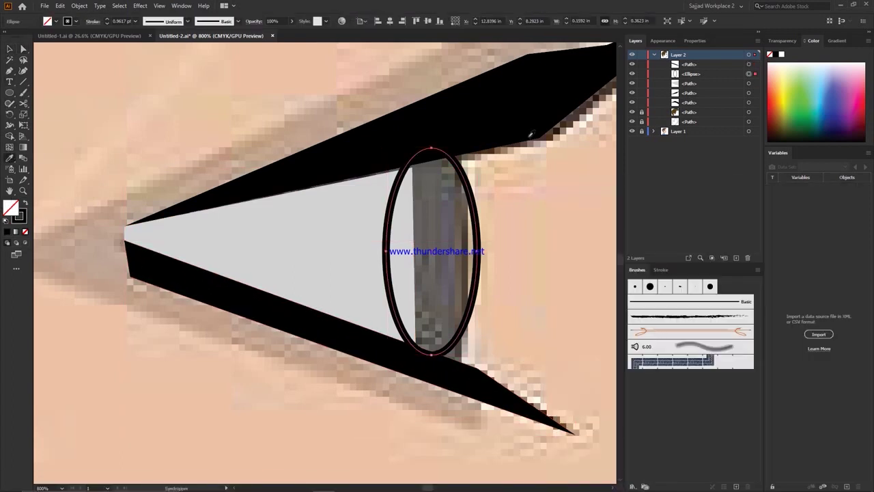
pyautogui.hotkey('shift', 'x')
pyautogui.scroll(-5, 288, 80)
# Step: Unlock the lip path and reshape its curve to match the reference
pyautogui.scroll(3, 288, 80)
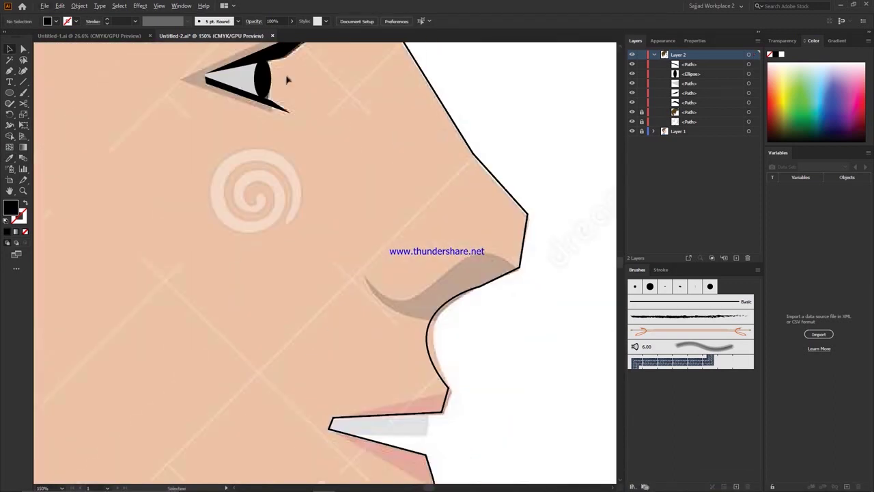
pyautogui.click(642, 122)
pyautogui.click(749, 122)
pyautogui.hotkey('ctrl', '+')
pyautogui.hotkey('ctrl', '+')
pyautogui.hotkey('ctrl', '+')
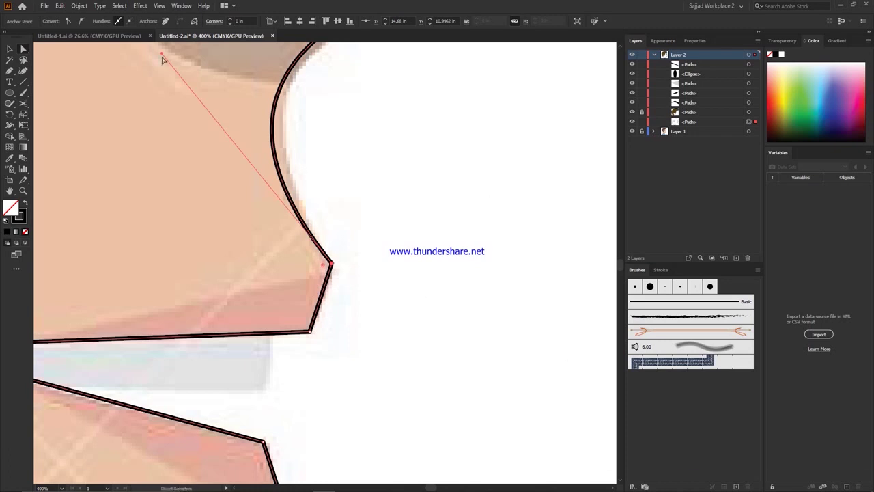
pyautogui.scroll(2, 162, 60)
pyautogui.moveTo(191, 86); pyautogui.dragTo(194, 122)
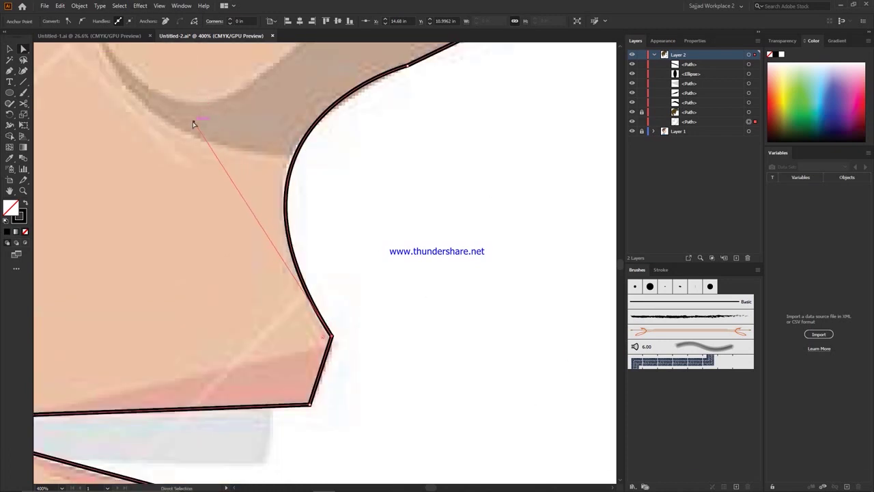
pyautogui.click(371, 319)
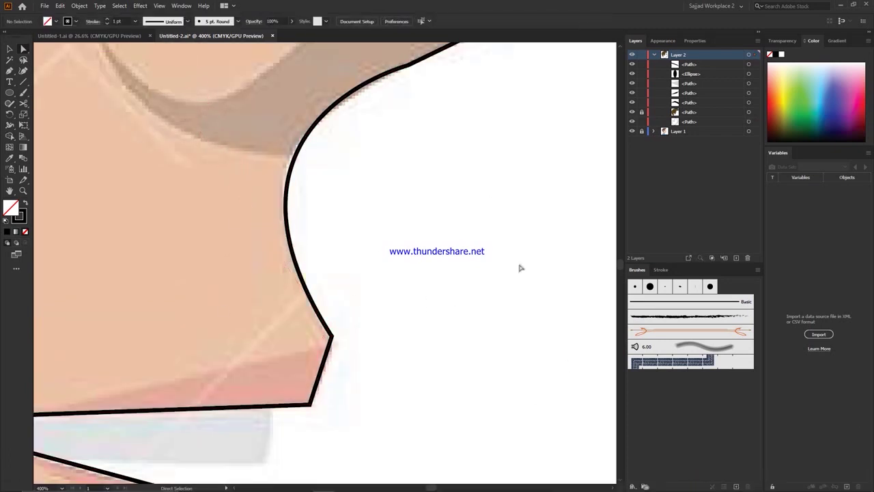
# Step: Pen-draw a new closed lip shape and inspect its corner anchor
pyautogui.scroll(-2, 442, 75)
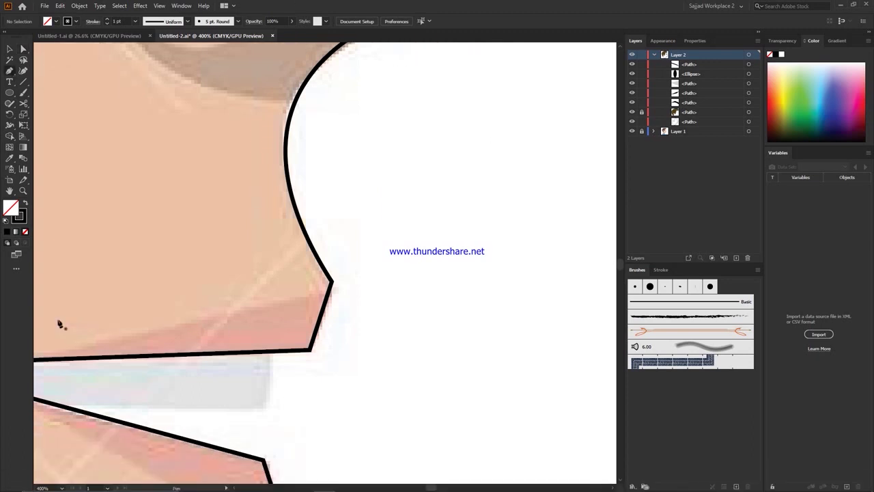
pyautogui.click(211, 263)
pyautogui.click(502, 197)
pyautogui.click(485, 253)
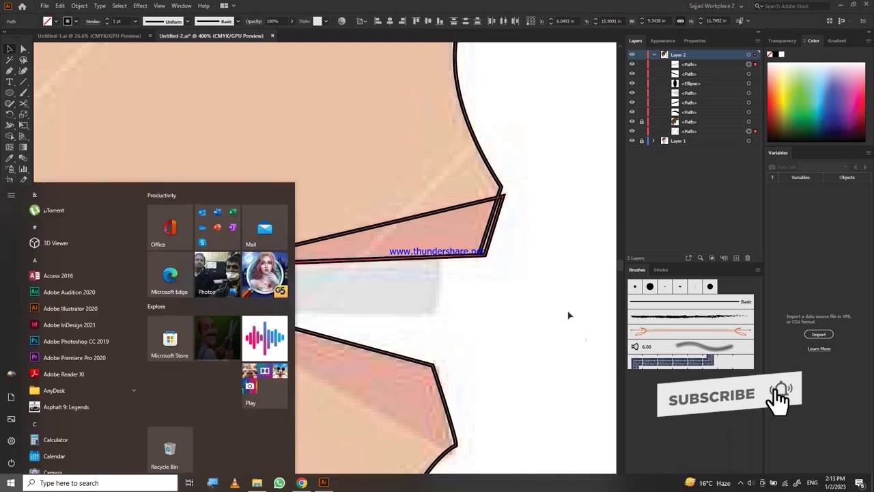
pyautogui.hotkey('ctrl', '+')
pyautogui.hotkey('ctrl', '+')
pyautogui.hotkey('ctrl', '+')
pyautogui.hotkey('ctrl', '-')
pyautogui.hotkey('ctrl', '-')
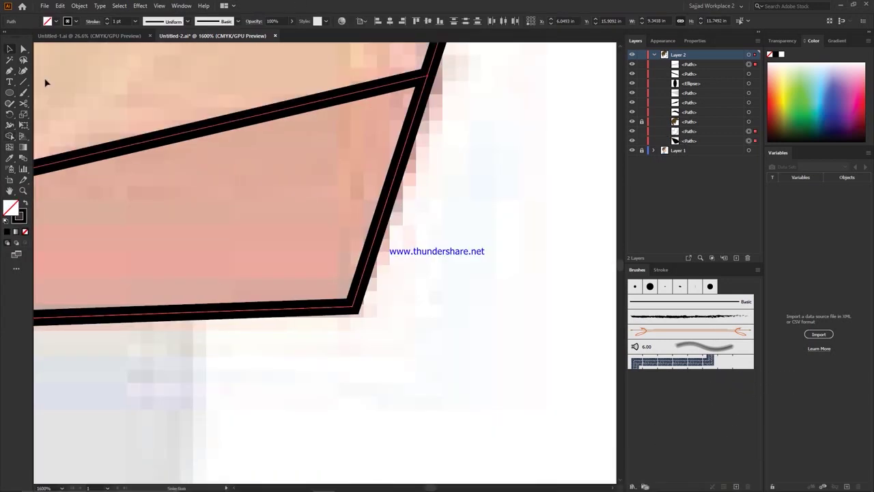
pyautogui.hotkey('ctrl', '-')
pyautogui.hotkey('ctrl', '-')
pyautogui.hotkey('ctrl', '-')
pyautogui.press('a')
pyautogui.scroll(1, 357, 433)
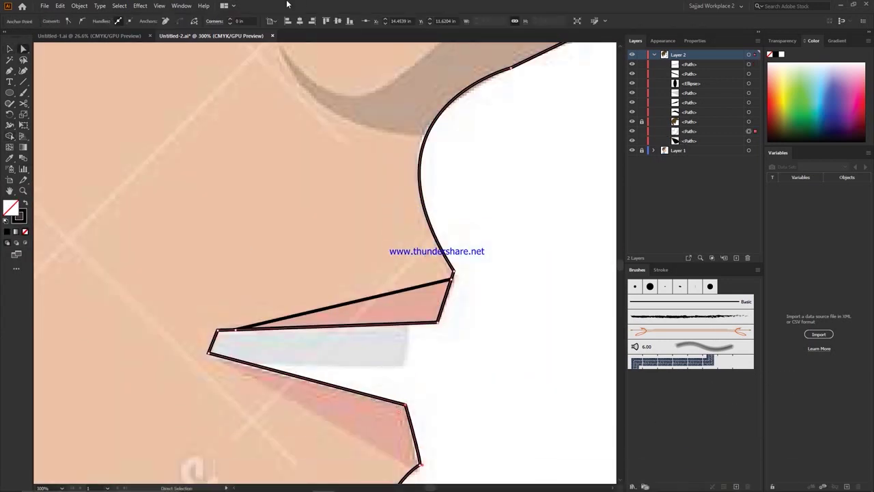
pyautogui.hotkey('ctrl', '+')
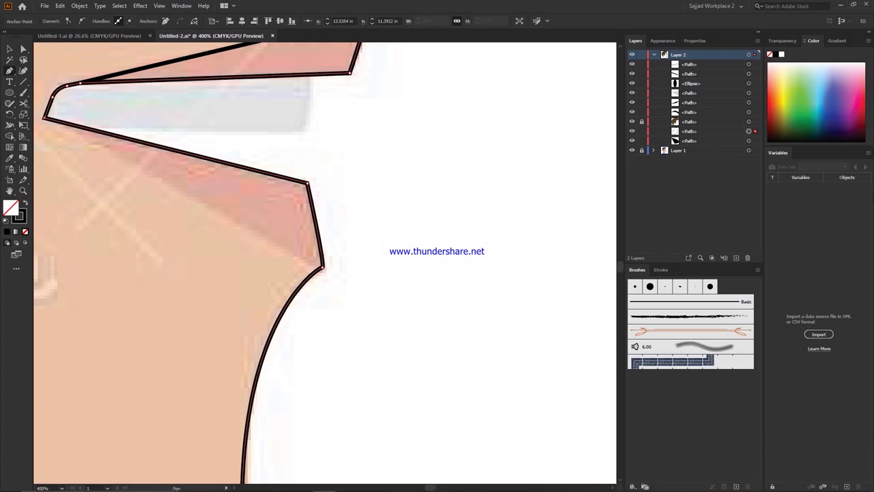
# Step: Draw a straight line from the lower lip to the mouth's corner
pyautogui.click(321, 266)
pyautogui.click(64, 124)
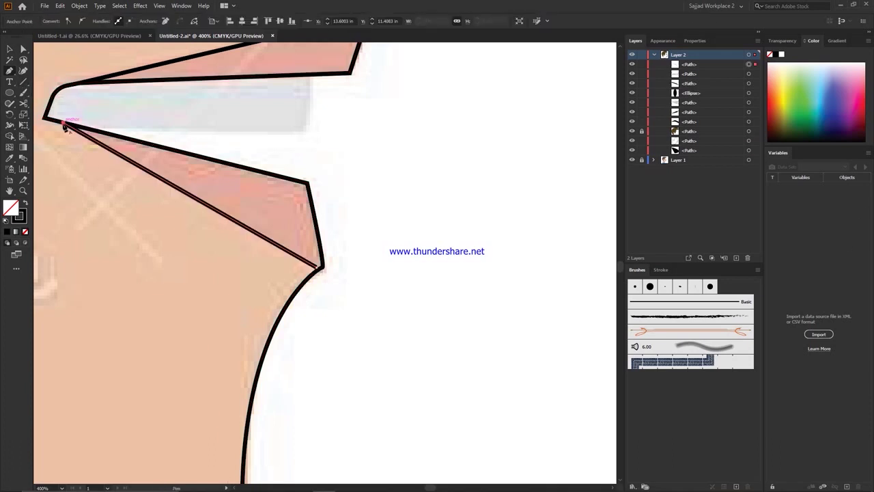
pyautogui.press('v')
pyautogui.hotkey('ctrl', 'shift', 'a')
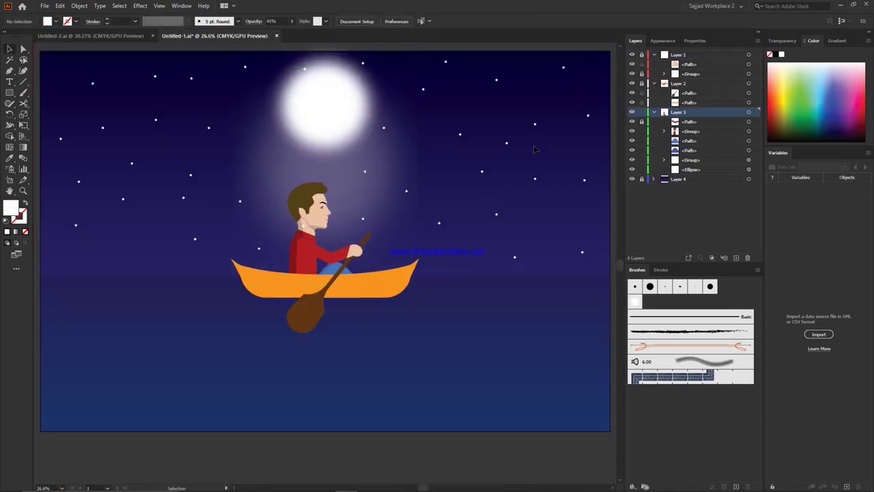
# Step: Apply the moon's blur and draw a large top-to-bottom gradient circle below the boat
pyautogui.click(480, 293)
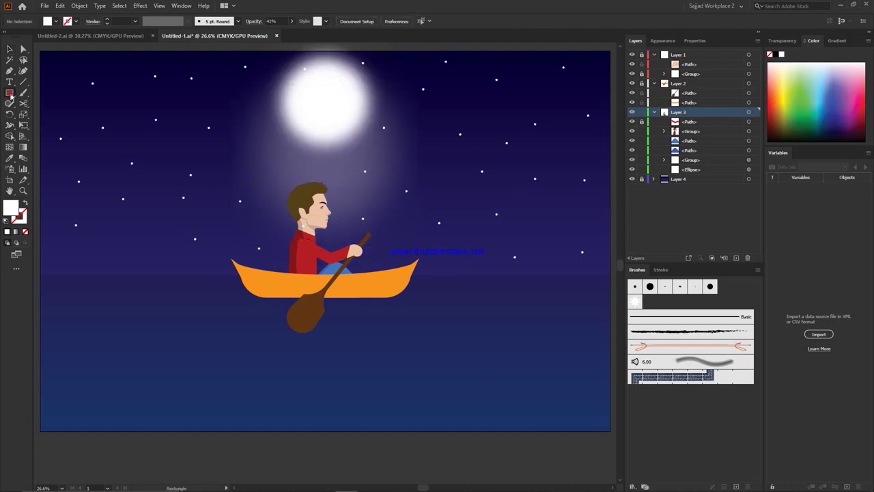
pyautogui.press('l')
pyautogui.moveTo(244, 271); pyautogui.dragTo(405, 431)
pyautogui.press('.')
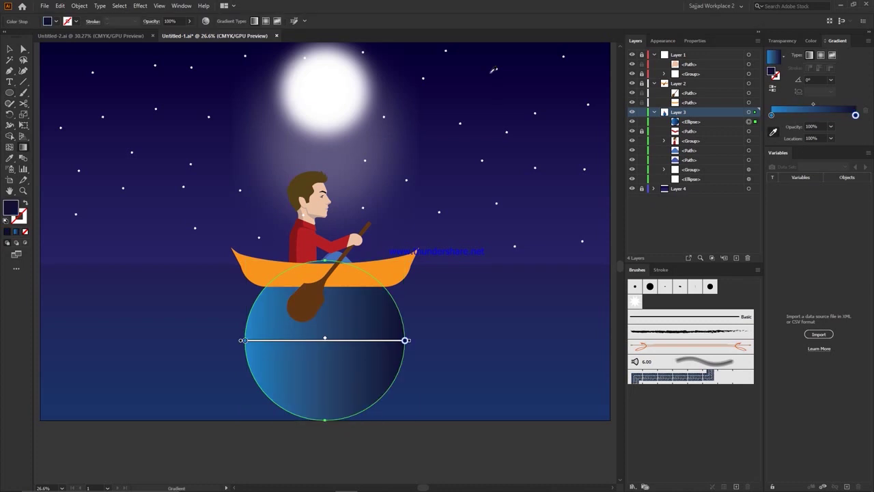
pyautogui.moveTo(325, 256); pyautogui.dragTo(324, 419)
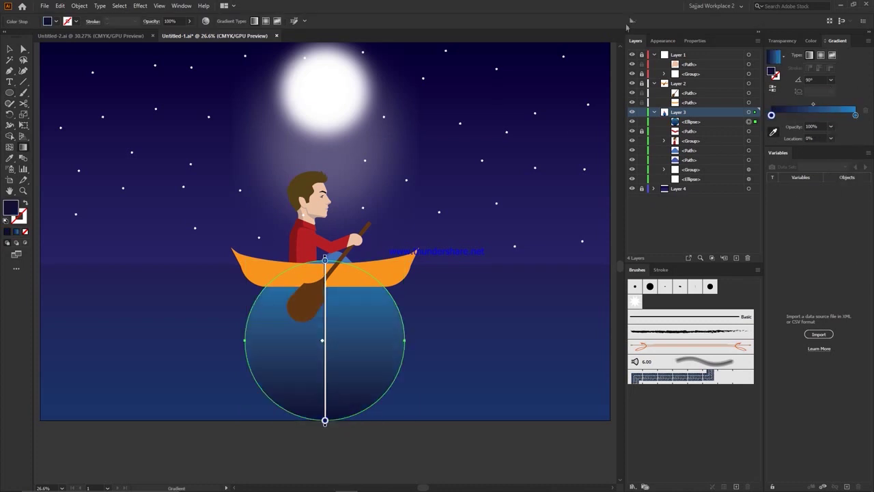
# Step: Adjust the water circle's gradient and choose Expand from the Object menu
pyautogui.press('v')
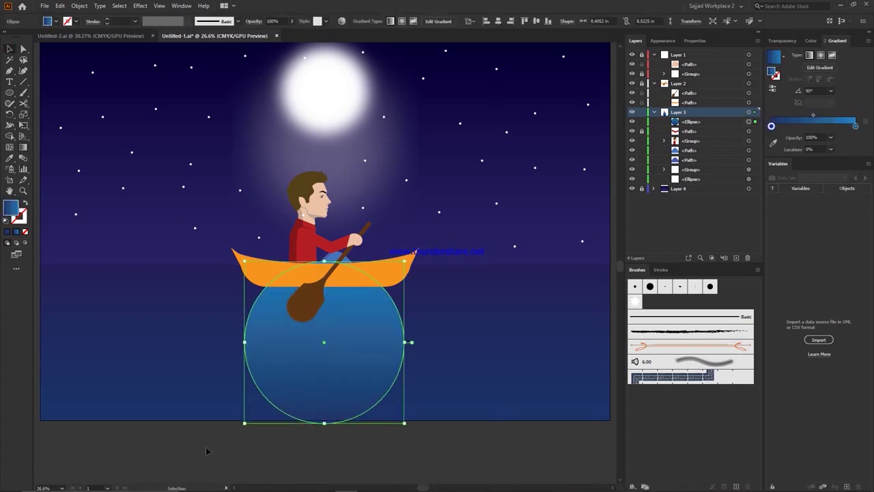
pyautogui.press('g')
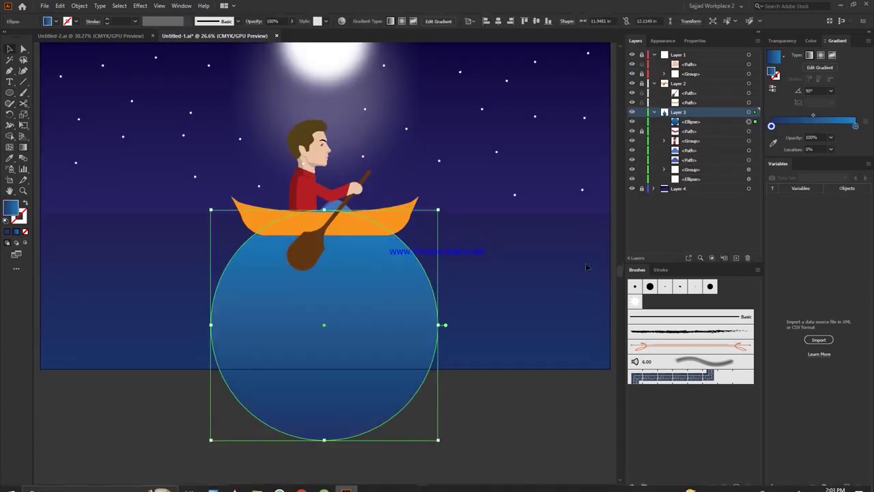
pyautogui.moveTo(352, 468); pyautogui.dragTo(327, 481)
pyautogui.click(79, 5)
# Step: Test-expand the gradient circle, then undo back to its linear vertical gradient
pyautogui.click(95, 112)
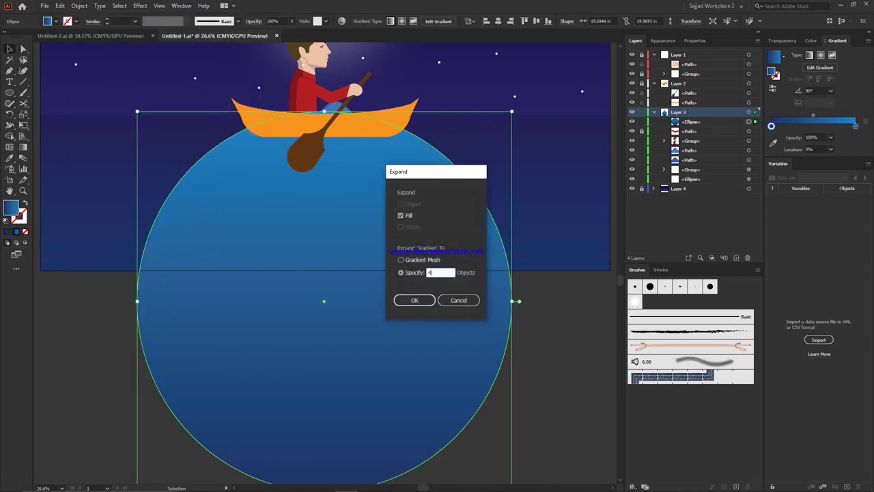
pyautogui.press('Return')
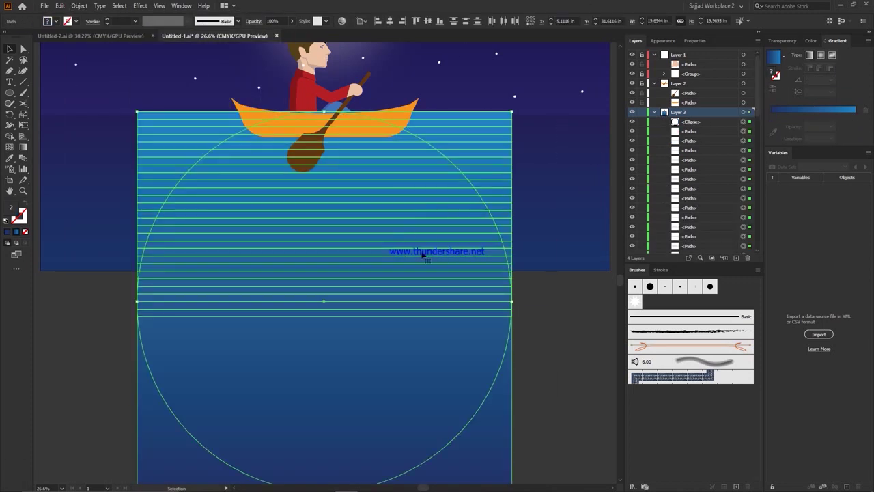
pyautogui.hotkey('ctrl', 'z')
pyautogui.click(79, 6)
pyautogui.click(96, 112)
pyautogui.press('Return')
pyautogui.click(60, 5)
pyautogui.click(79, 19)
pyautogui.hotkey('ctrl', 'z')
pyautogui.hotkey('ctrl', 'z')
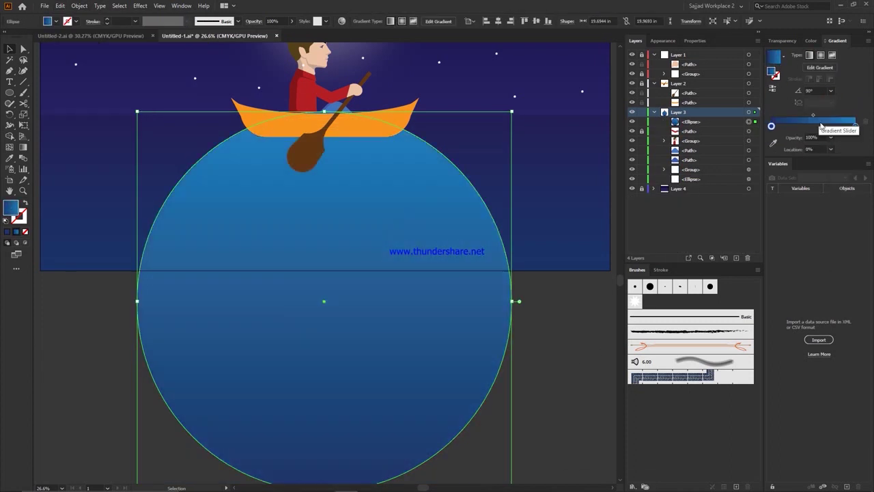
# Step: Recolour a gradient stop and expand the circle into horizontal stripe shapes
pyautogui.doubleClick(771, 125)
pyautogui.click(757, 207)
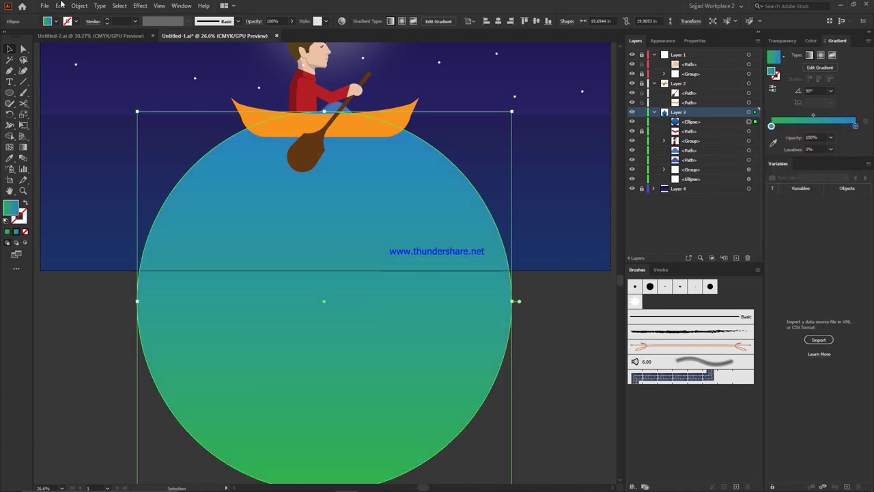
pyautogui.press('Return')
# Step: With Shape Builder, delete the stray stripe piece at the bottom right
pyautogui.hotkey('shift', 'm')
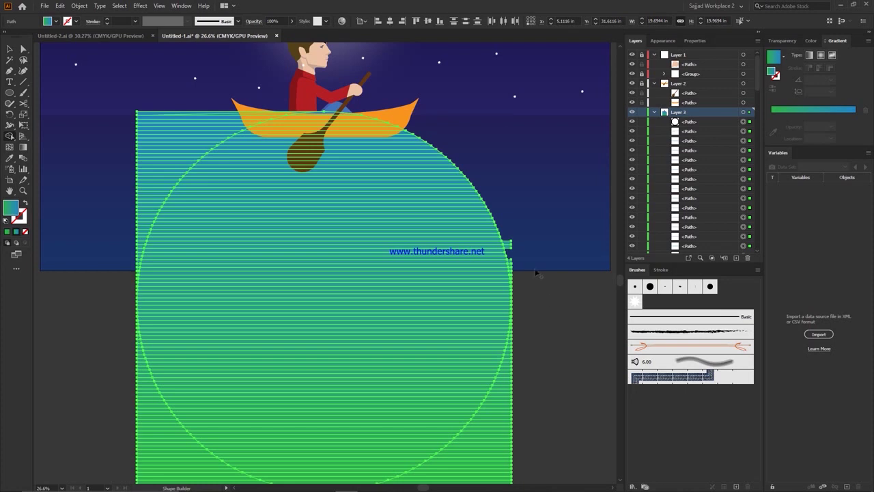
pyautogui.hotkey('ctrl', '1')
pyautogui.hotkey('ctrl', '+')
pyautogui.hotkey('ctrl', '+')
pyautogui.hotkey('ctrl', '+')
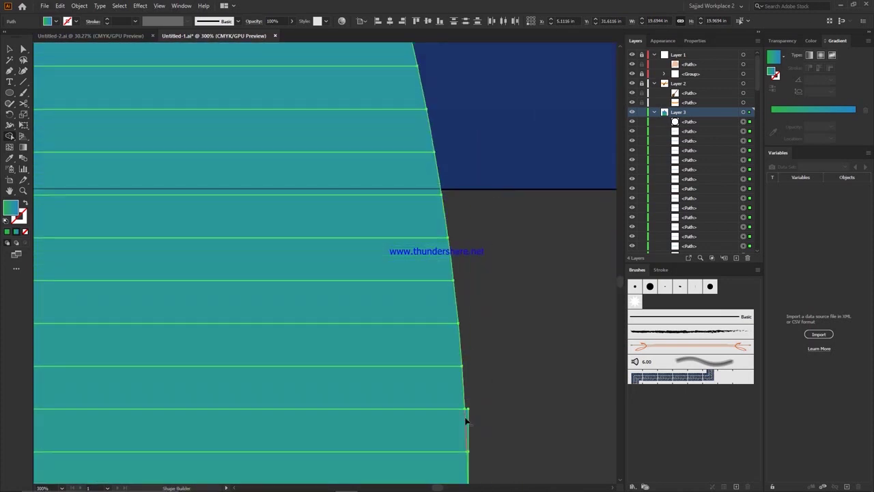
pyautogui.moveTo(466, 421); pyautogui.dragTo(513, 179)
pyautogui.scroll(-2, 574, 410)
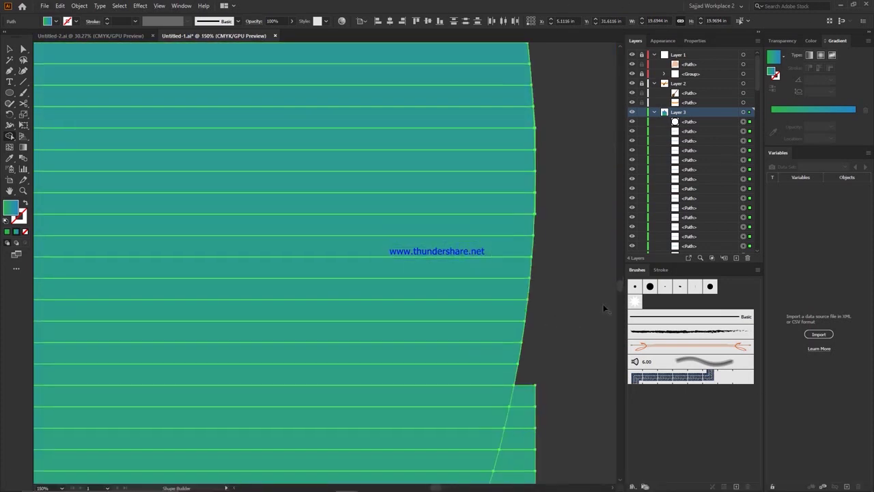
pyautogui.scroll(-2, 574, 410)
pyautogui.scroll(-3, 578, 421)
pyautogui.scroll(-2, 560, 410)
pyautogui.keyDown('alt'); pyautogui.click(550, 404); pyautogui.keyUp('alt')
pyautogui.scroll(-3, 526, 342)
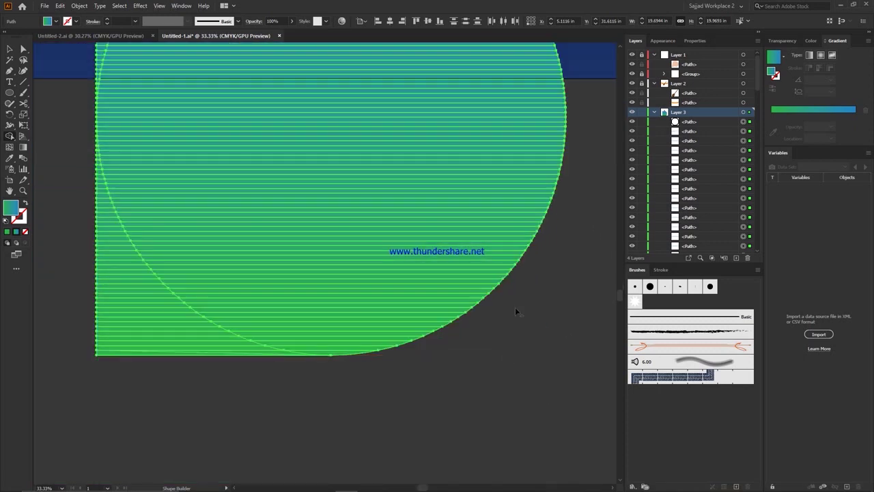
# Step: Delete the stripe pieces and thin sliver outside the circle's left arc
pyautogui.moveTo(88, 99)
pyautogui.mouseDown()
pyautogui.moveTo(338, 258)
pyautogui.moveTo(325, 313)
pyautogui.mouseUp()
pyautogui.moveTo(377, 121); pyautogui.dragTo(353, 305)
pyautogui.scroll(3, 406, 267)
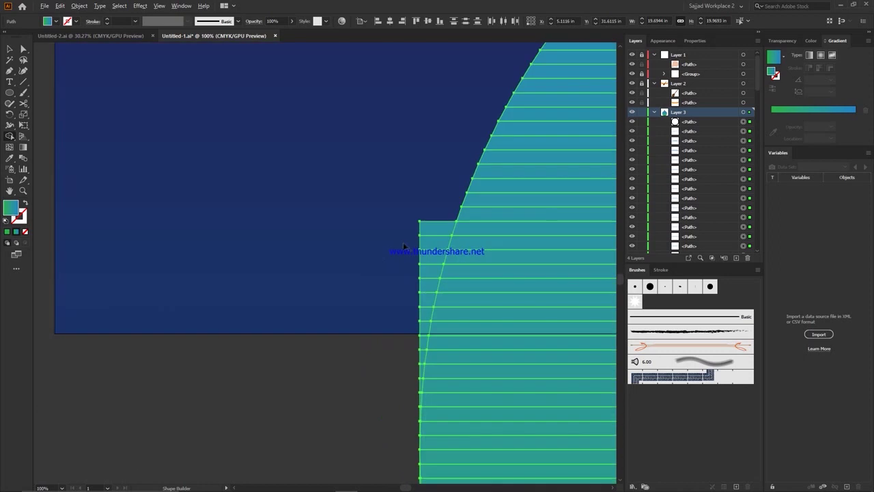
pyautogui.scroll(4, 405, 268)
pyautogui.scroll(3, 406, 268)
pyautogui.moveTo(390, 331); pyautogui.dragTo(395, 211)
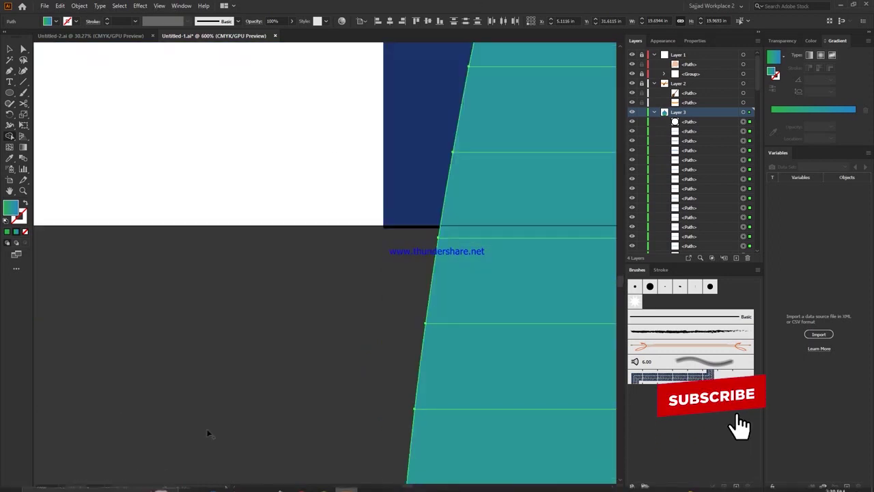
pyautogui.scroll(3, 433, 146)
pyautogui.scroll(3, 415, 142)
pyautogui.scroll(-5, 82, 230)
pyautogui.hotkey('ctrl', '0')
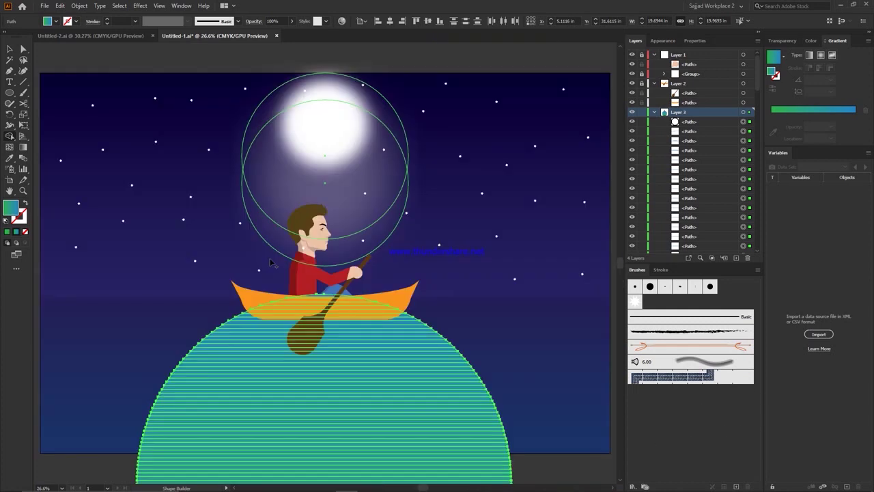
# Step: Delete the part of the striped hill that hangs below the artboard
pyautogui.press('v')
pyautogui.click(164, 437)
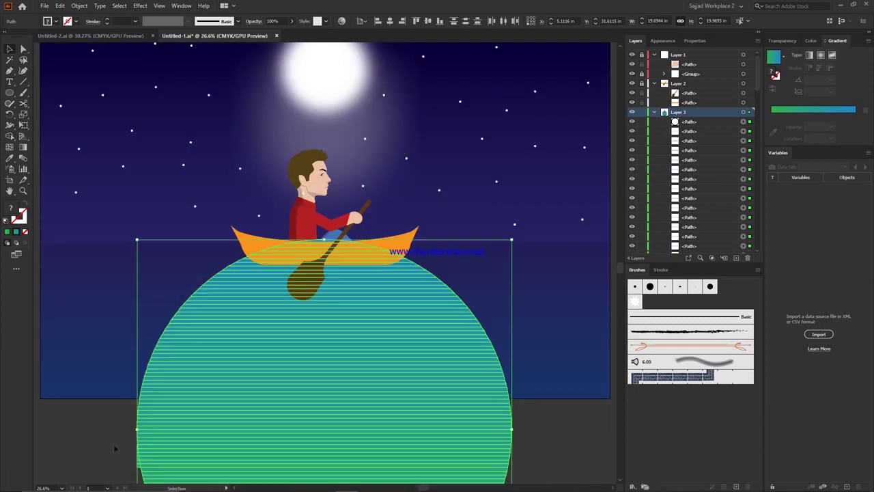
pyautogui.scroll(-3, 370, 377)
pyautogui.press('Delete')
# Step: Trial a Transform Each with random sideways move and vertical flip, then undo it
pyautogui.rightClick(387, 268)
pyautogui.press('Escape')
pyautogui.click(571, 271)
pyautogui.rightClick(398, 230)
pyautogui.click(492, 423)
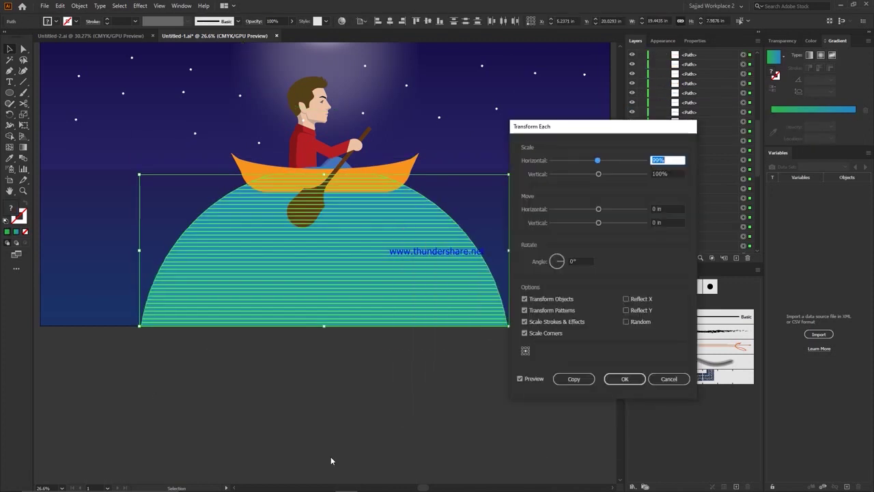
pyautogui.moveTo(598, 223)
pyautogui.mouseDown()
pyautogui.moveTo(645, 222)
pyautogui.moveTo(551, 209)
pyautogui.mouseUp()
pyautogui.click(625, 310)
pyautogui.click(625, 321)
pyautogui.press('Tab')
pyautogui.press('Tab')
pyautogui.press('Return')
pyautogui.hotkey('ctrl', 'z')
# Step: Cancel further transform attempts and ungroup the water stripes
pyautogui.rightClick(439, 287)
pyautogui.click(685, 337)
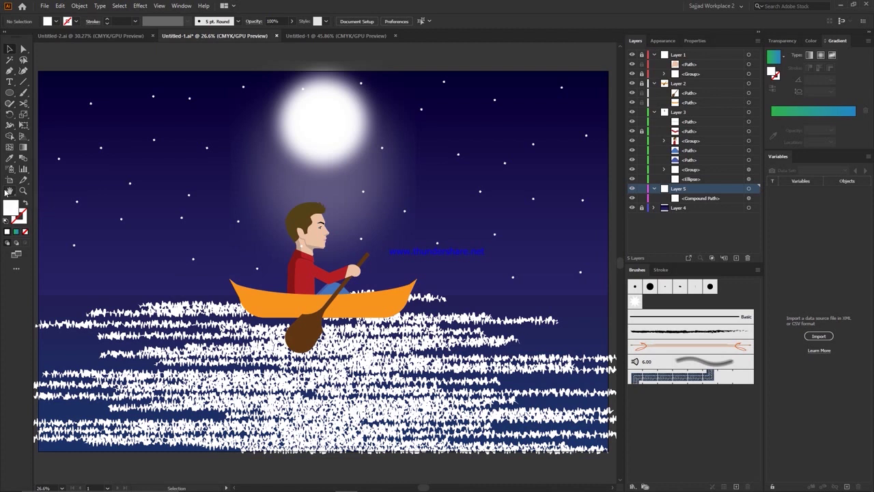
pyautogui.click(740, 483)
pyautogui.rightClick(730, 464)
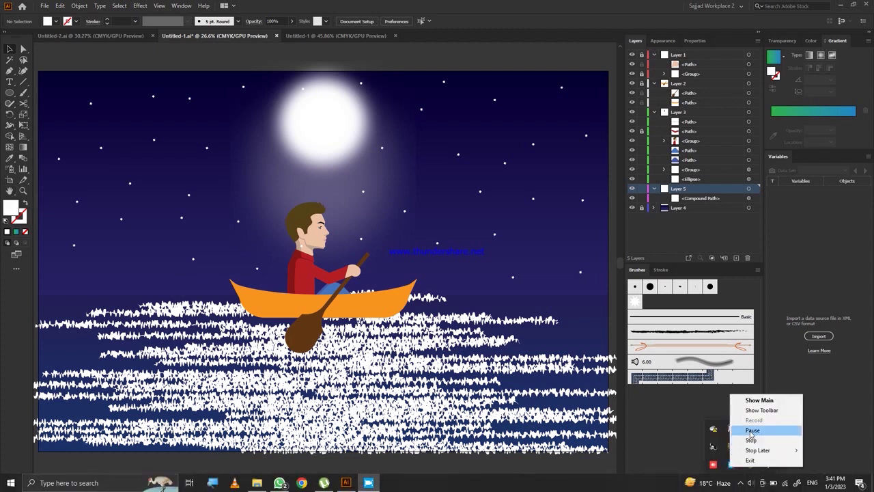
pyautogui.click(752, 441)
pyautogui.click(516, 179)
pyautogui.rightClick(412, 379)
pyautogui.moveTo(440, 322)
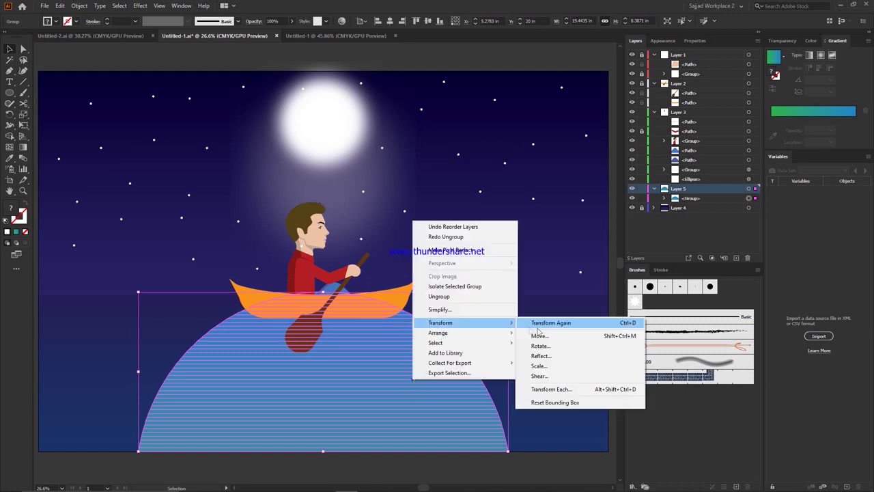
pyautogui.click(559, 390)
pyautogui.click(668, 379)
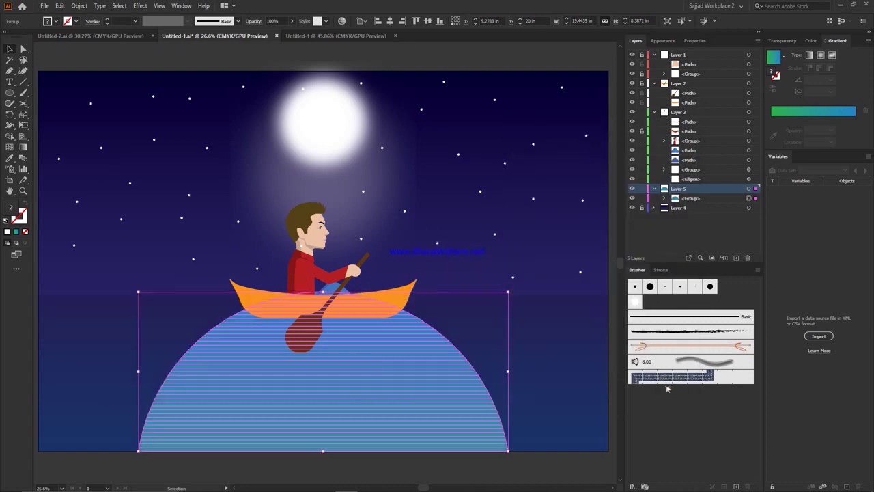
pyautogui.rightClick(425, 366)
pyautogui.click(451, 281)
# Step: Apply Transform Each with random horizontal offsets to stagger the stripes across the artboard
pyautogui.rightClick(426, 326)
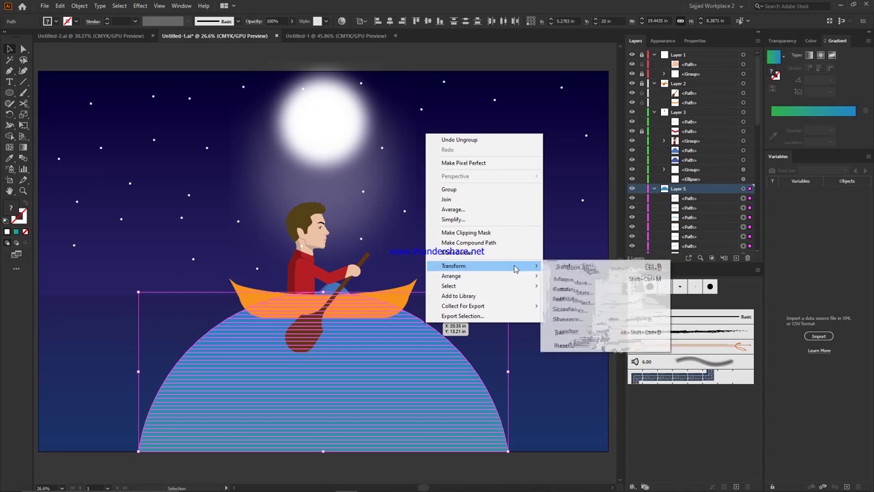
pyautogui.click(567, 334)
pyautogui.click(553, 209)
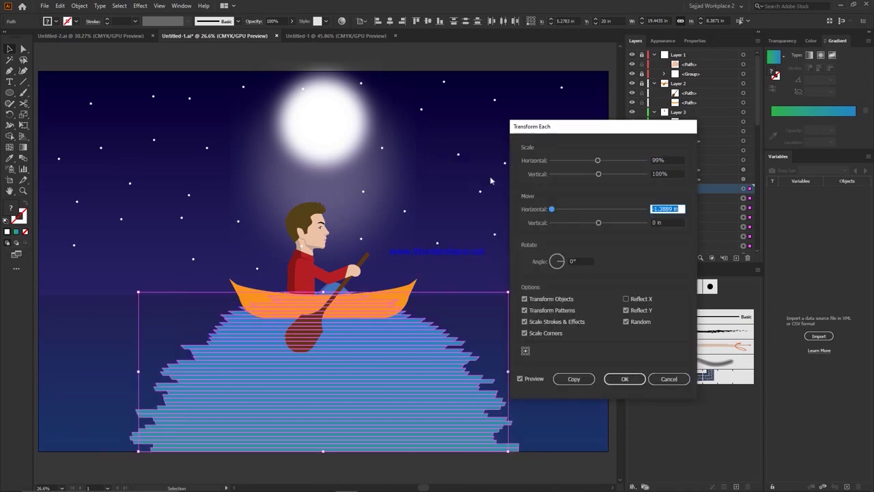
pyautogui.click(668, 379)
pyautogui.rightClick(426, 351)
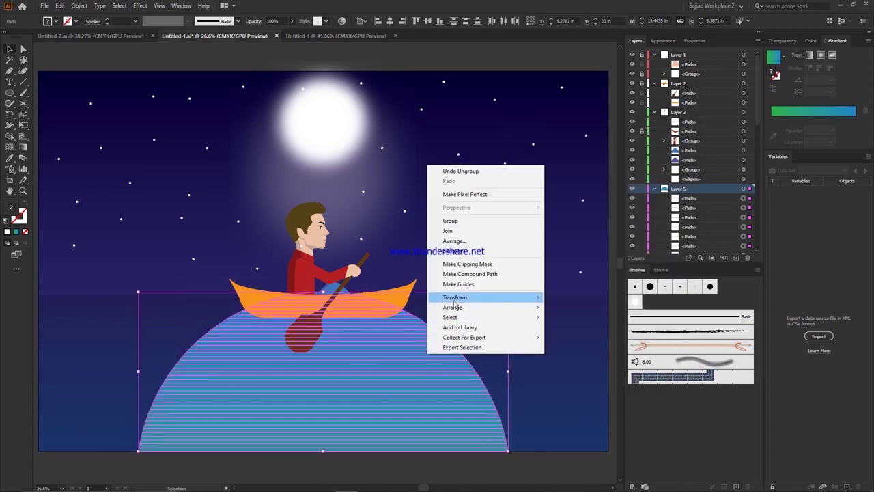
pyautogui.click(554, 364)
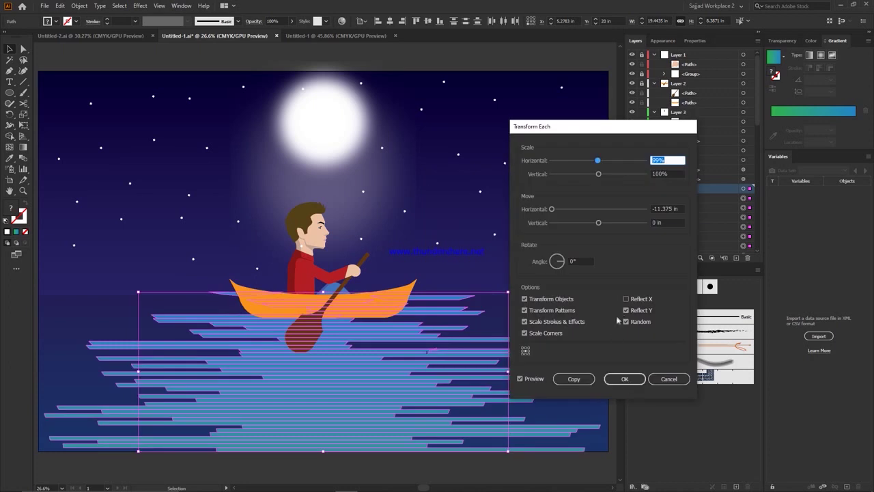
pyautogui.click(626, 381)
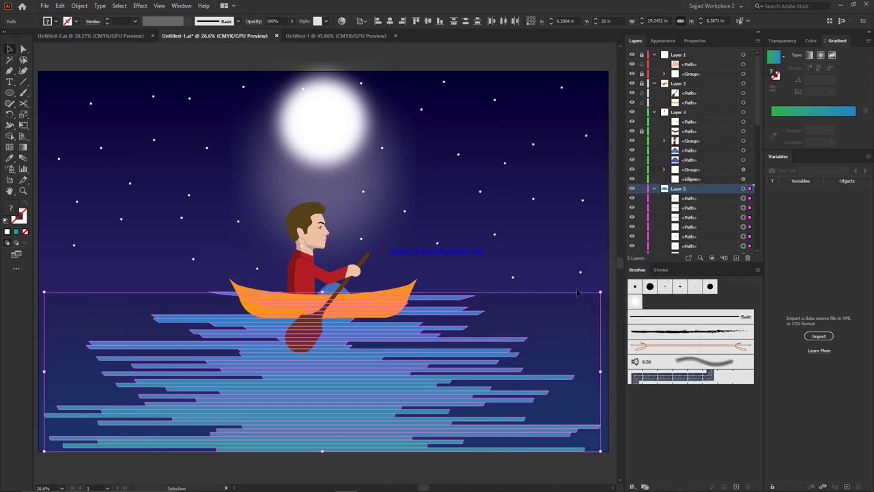
pyautogui.hotkey('ctrl', 'd')
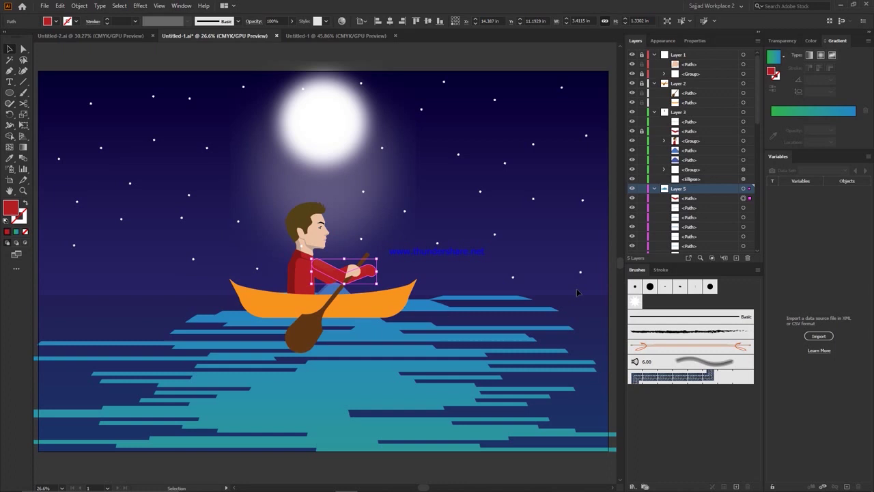
pyautogui.hotkey('ctrl', 'z')
pyautogui.hotkey('ctrl', 'z')
pyautogui.hotkey('ctrl', 'z')
pyautogui.hotkey('ctrl', 'z')
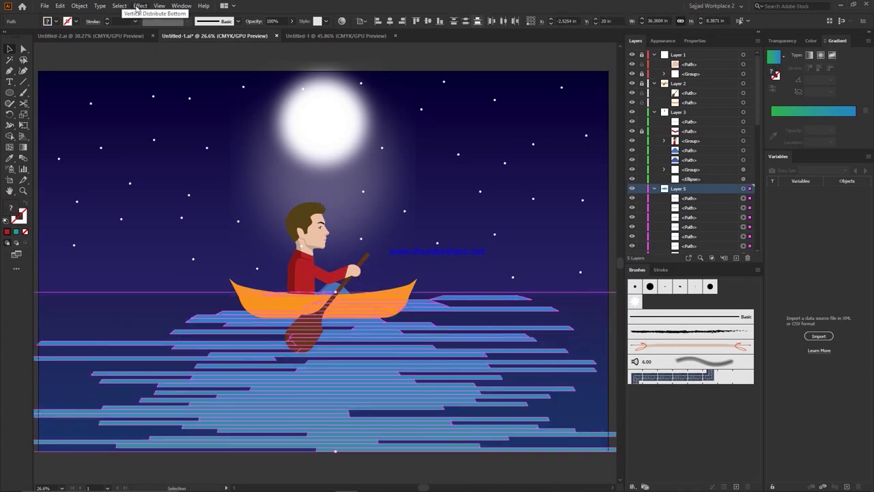
# Step: Fill the stripes white, apply Roughen, and make them one compound path
pyautogui.click(14, 37)
pyautogui.click(140, 6)
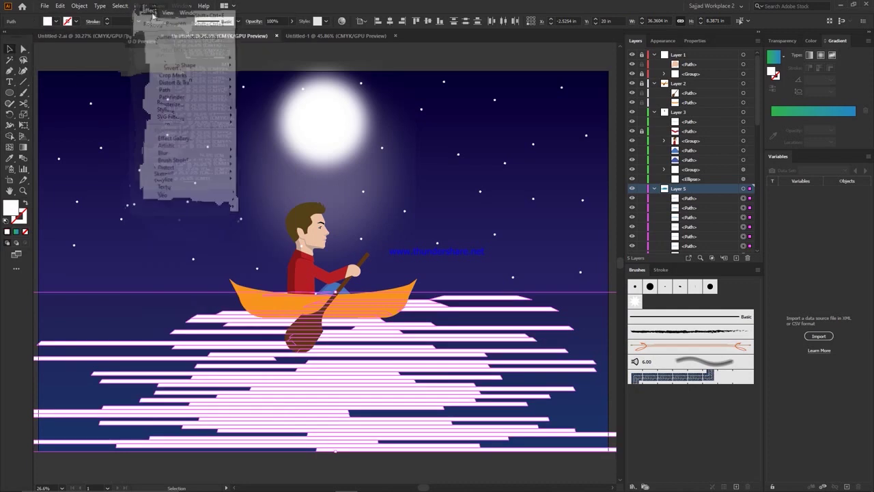
pyautogui.click(147, 23)
pyautogui.click(450, 297)
pyautogui.click(60, 6)
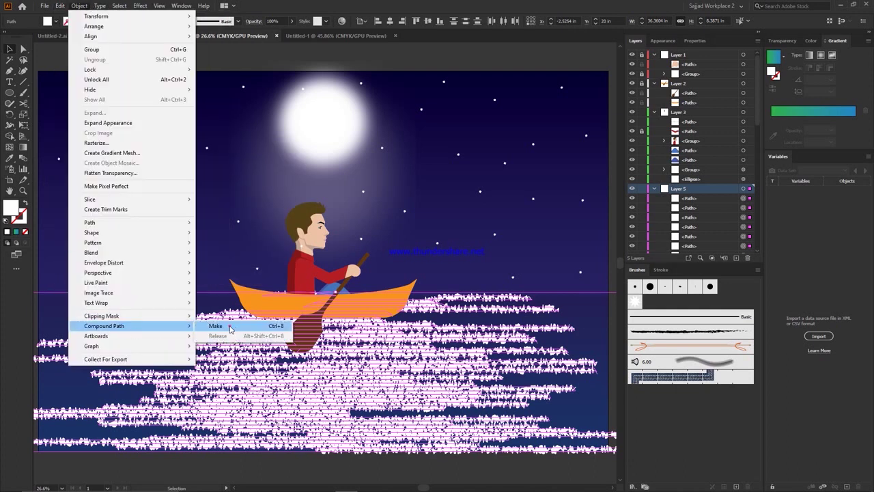
pyautogui.click(208, 326)
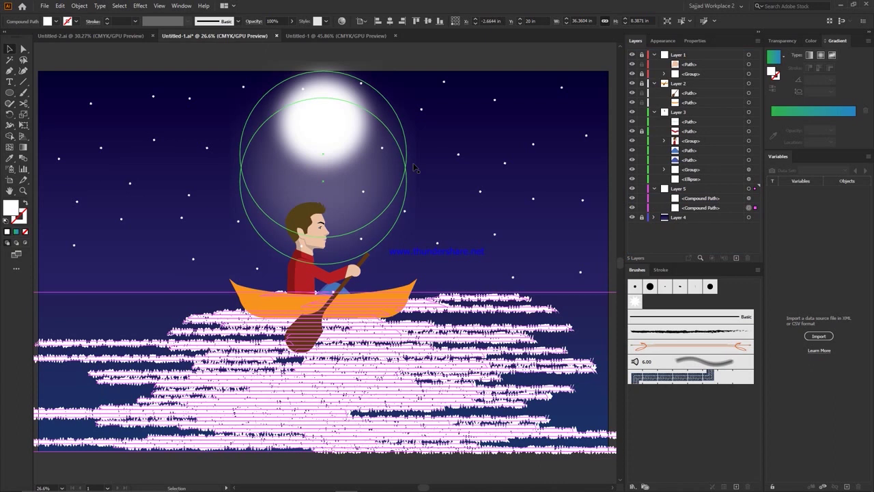
# Step: Reflect the water compound path across the vertical axis, then reselect it
pyautogui.rightClick(424, 336)
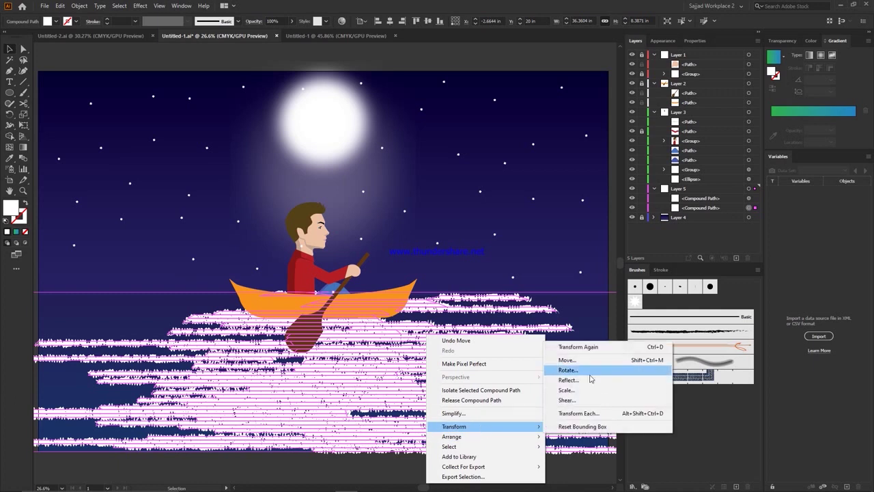
pyautogui.click(566, 375)
pyautogui.click(520, 364)
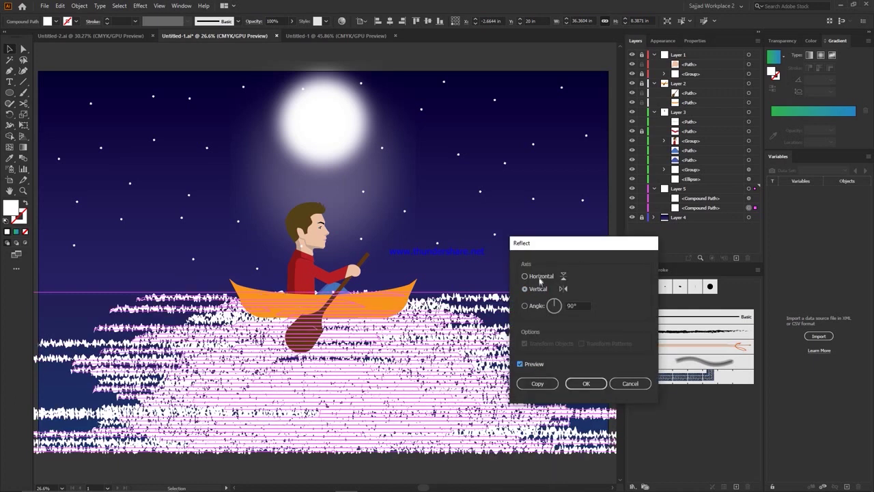
pyautogui.click(590, 384)
pyautogui.click(586, 384)
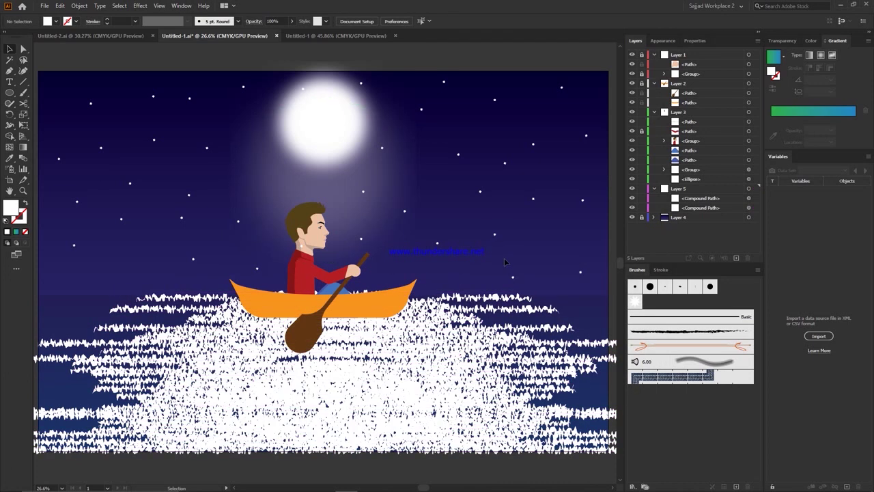
pyautogui.click(471, 413)
# Step: Paste and ungroup a copy of the man's upper body, selecting its skin
pyautogui.click(740, 483)
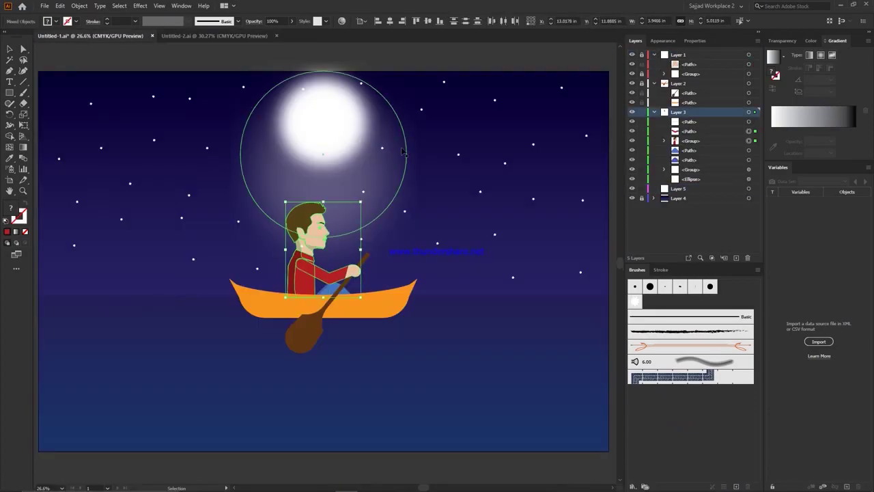
pyautogui.hotkey('ctrl', 'v')
pyautogui.rightClick(172, 294)
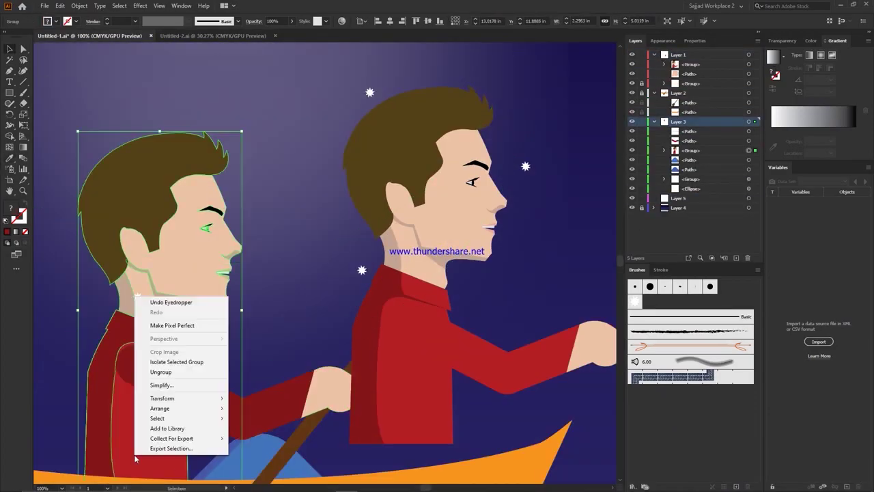
pyautogui.click(205, 381)
pyautogui.click(142, 281)
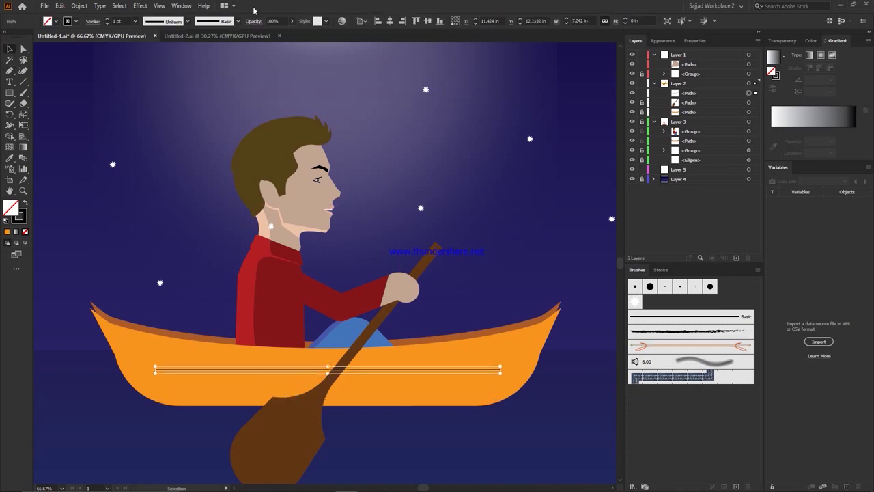
# Step: Thicken the stroke of the line across the boat, then deselect it
pyautogui.click(166, 21)
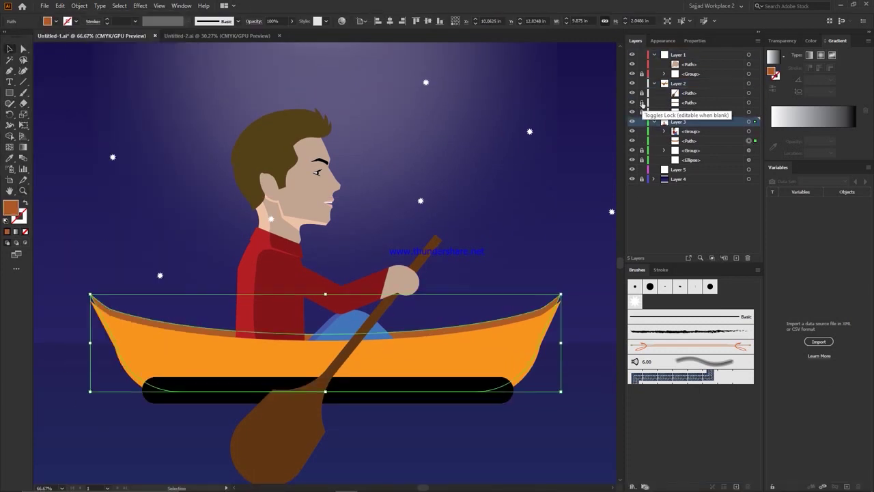
pyautogui.press('a')
pyautogui.click(471, 456)
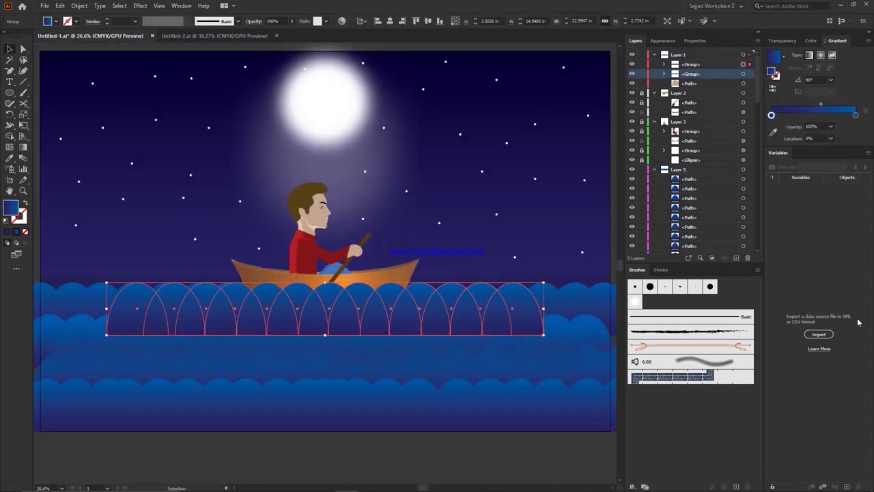
# Step: Give the wave row a fading transparent-to-blue gradient
pyautogui.click(477, 201)
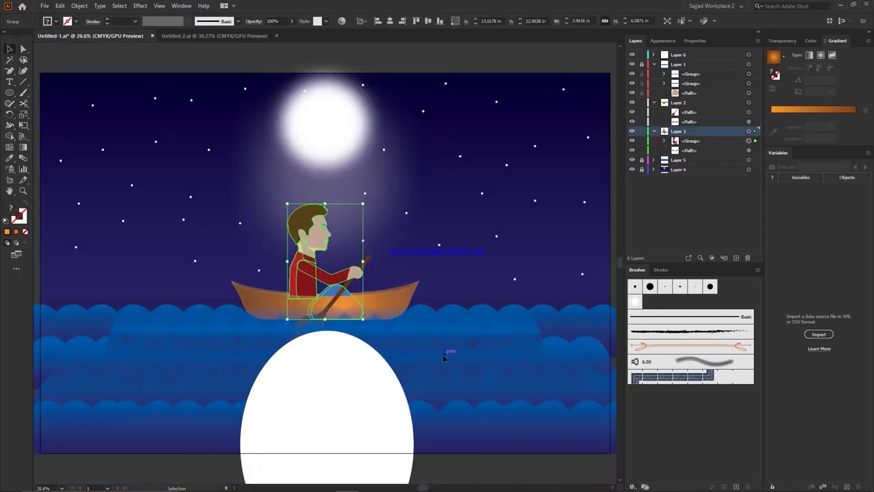
# Step: Deselect the boat figure by clicking empty canvas
pyautogui.click(229, 207)
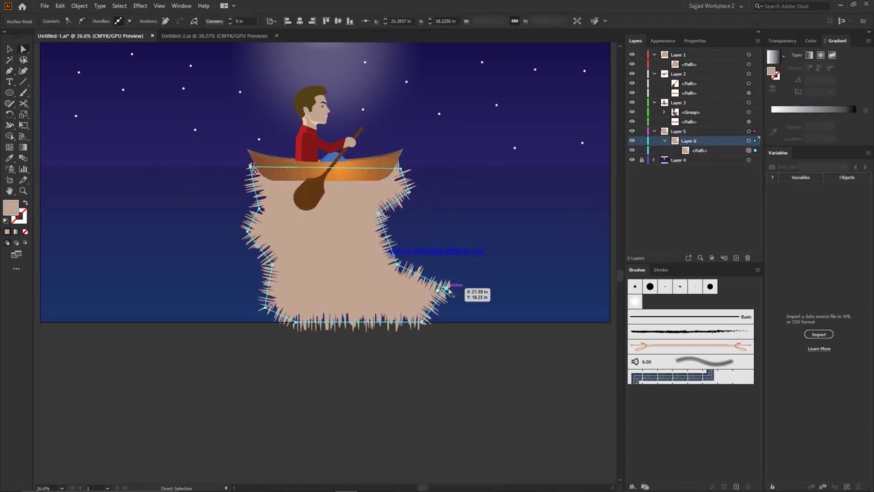
# Step: Draw a curved edge of the reflection shape with the Pen tool
pyautogui.press('p')
pyautogui.moveTo(253, 186); pyautogui.dragTo(208, 181)
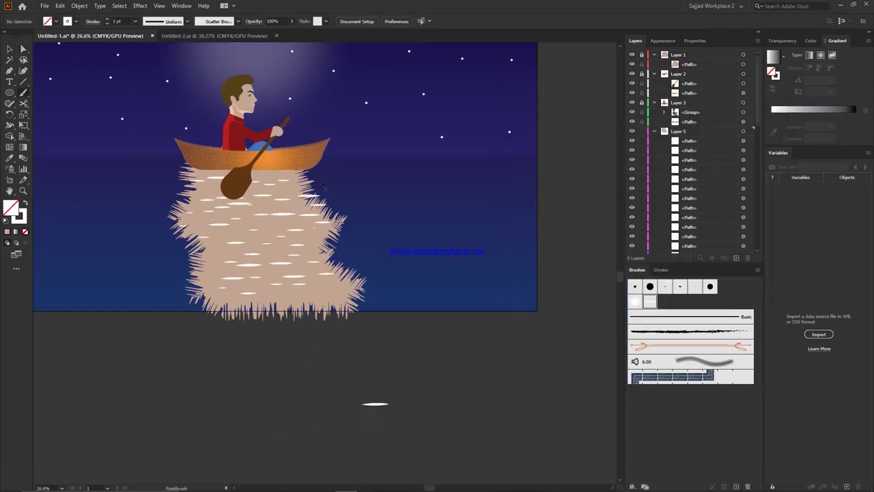
pyautogui.scroll(-1, 238, 258)
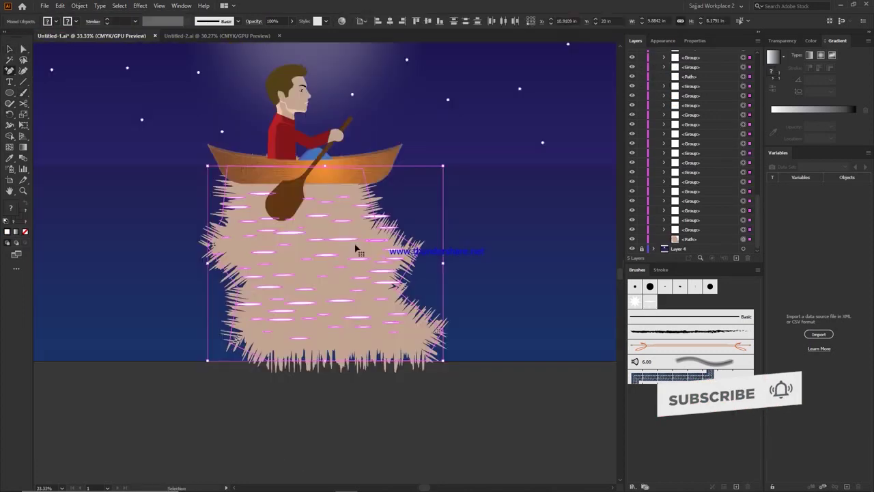
# Step: Select all and use Shape Builder to cut the streaks out of the water shape
pyautogui.hotkey('ctrl', 'a')
pyautogui.hotkey('shift', 'm')
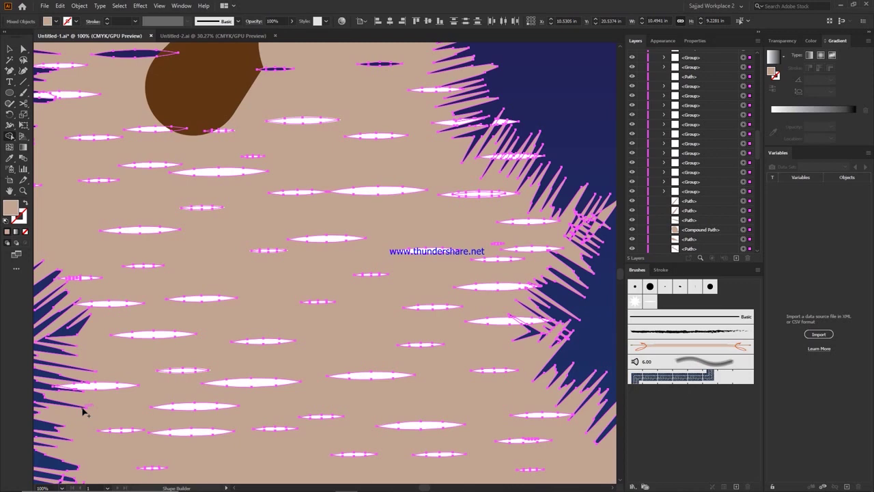
pyautogui.scroll(3, 377, 201)
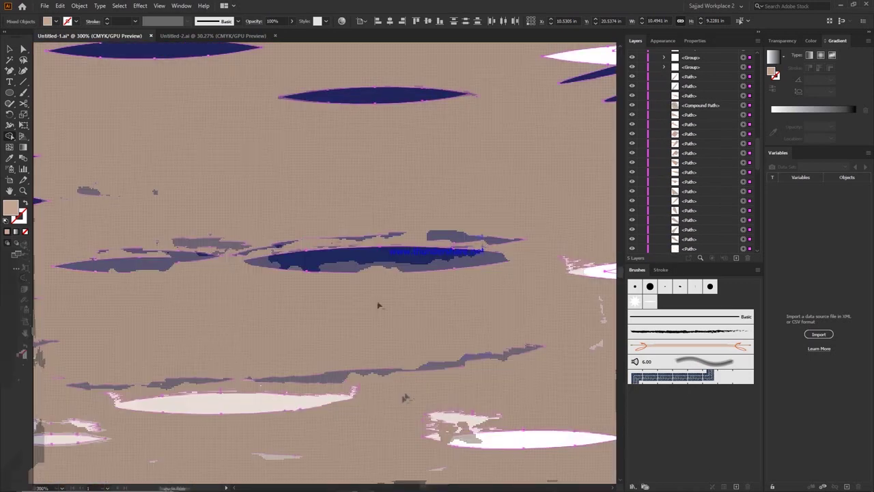
pyautogui.hotkey('ctrl', '=')
pyautogui.scroll(-2, 448, 415)
pyautogui.scroll(-2, 450, 405)
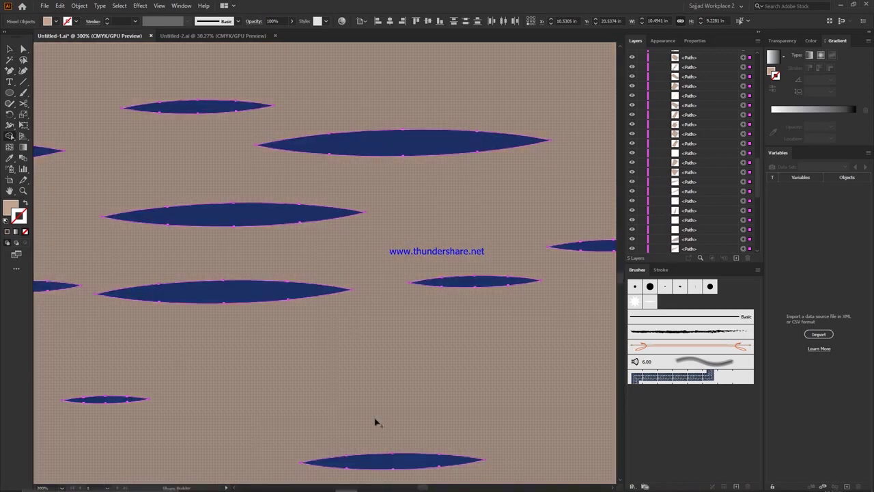
pyautogui.scroll(3, 433, 219)
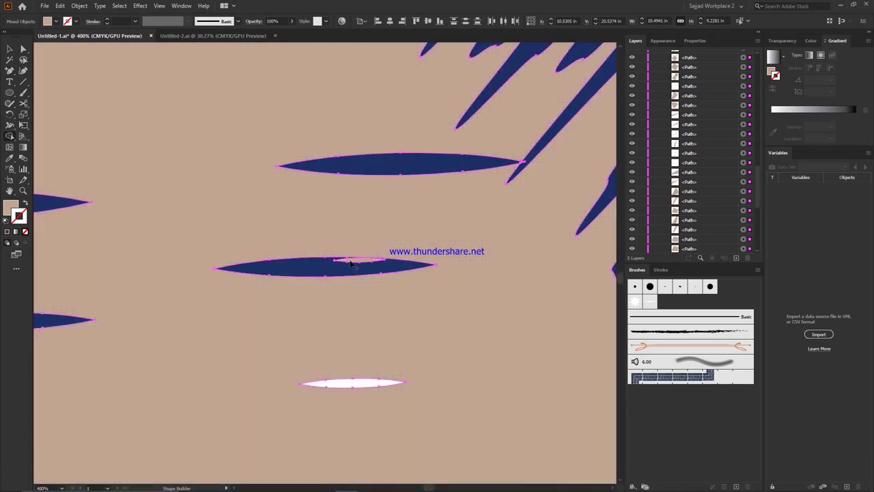
pyautogui.scroll(-2, 214, 249)
pyautogui.scroll(-5, 222, 303)
pyautogui.press('v')
pyautogui.click(467, 428)
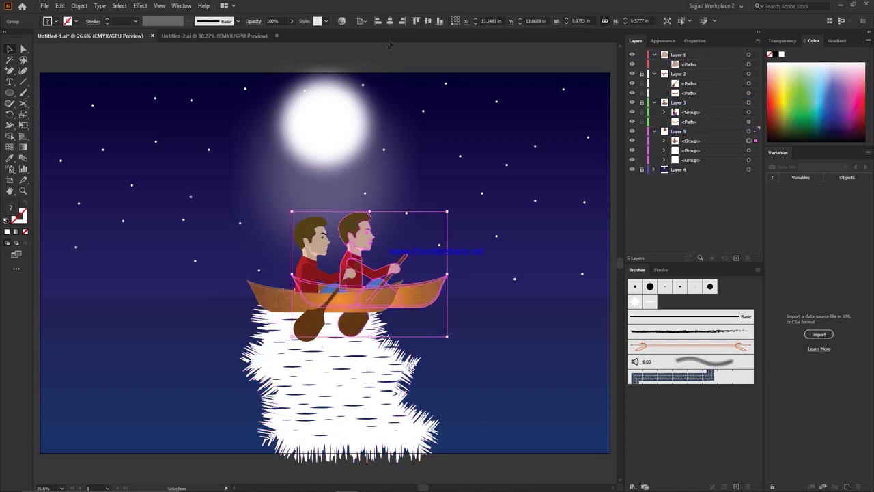
# Step: Place the flipped boat copy below and clip it inside the water shape
pyautogui.moveTo(317, 462); pyautogui.dragTo(318, 462)
pyautogui.keyDown('shift'); pyautogui.click(383, 410); pyautogui.keyUp('shift')
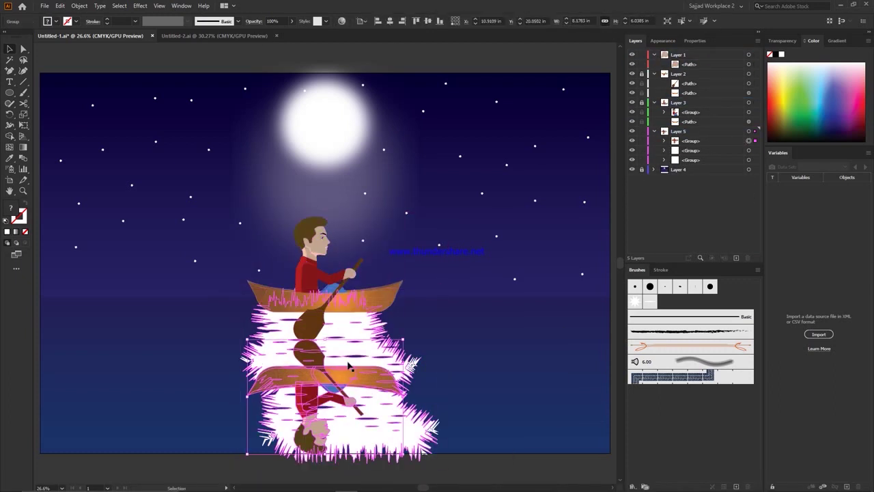
pyautogui.click(80, 6)
pyautogui.click(216, 316)
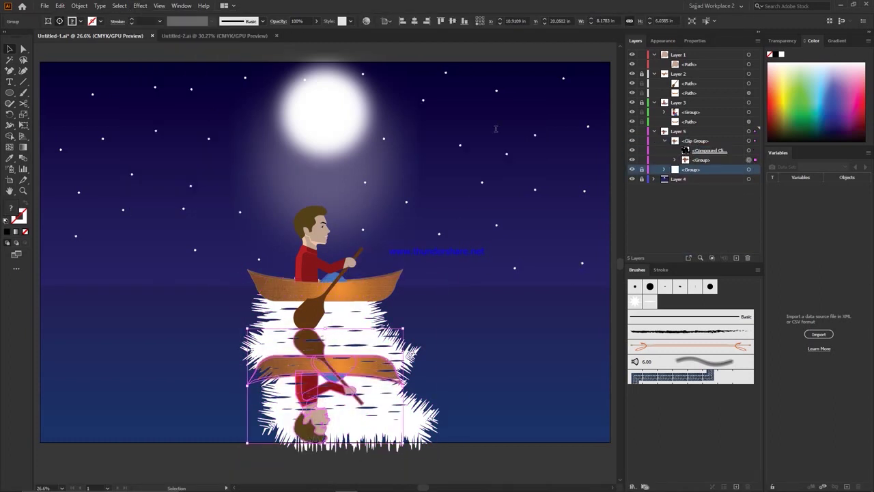
# Step: Colour the reflection blue, feather its edges, and lower its opacity and blending
pyautogui.click(140, 5)
pyautogui.click(607, 335)
pyautogui.click(273, 20)
pyautogui.click(534, 183)
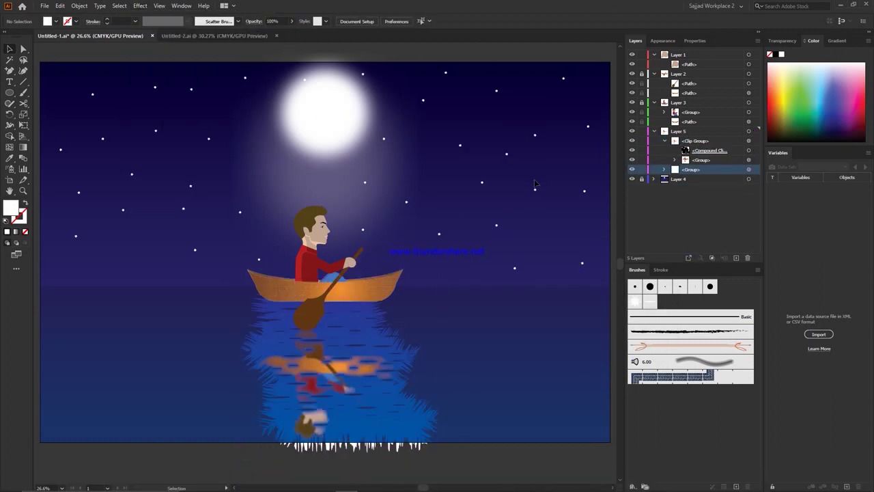
pyautogui.click(155, 103)
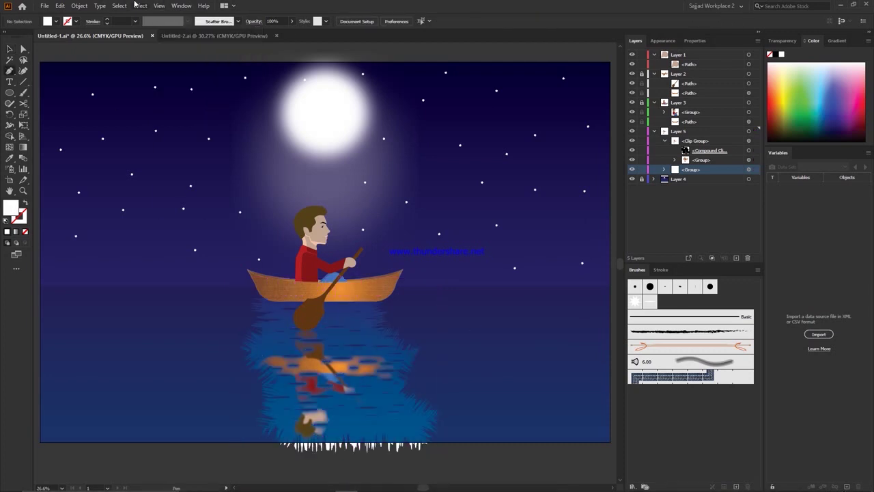